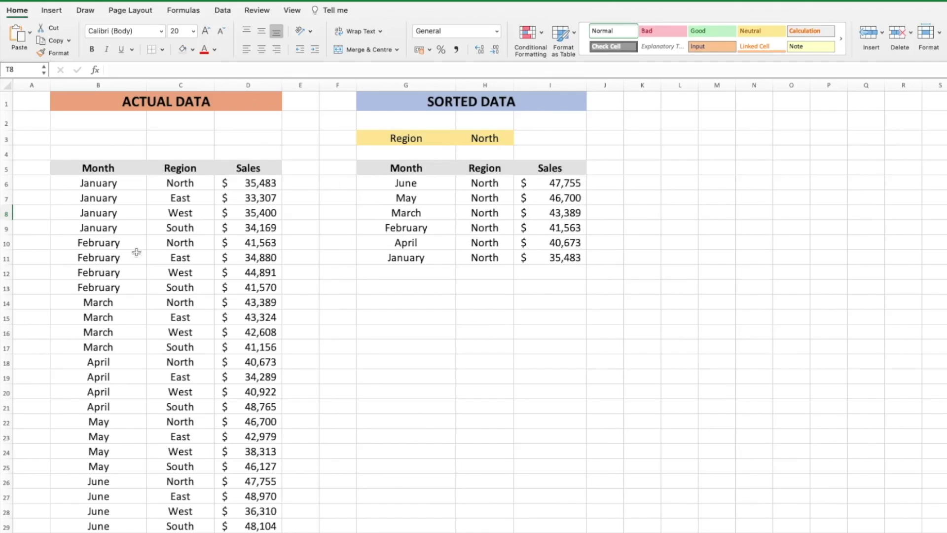
- Enter 55000 as February's North sales in D10
{"action": "left_click", "coordinate": [263, 243]}
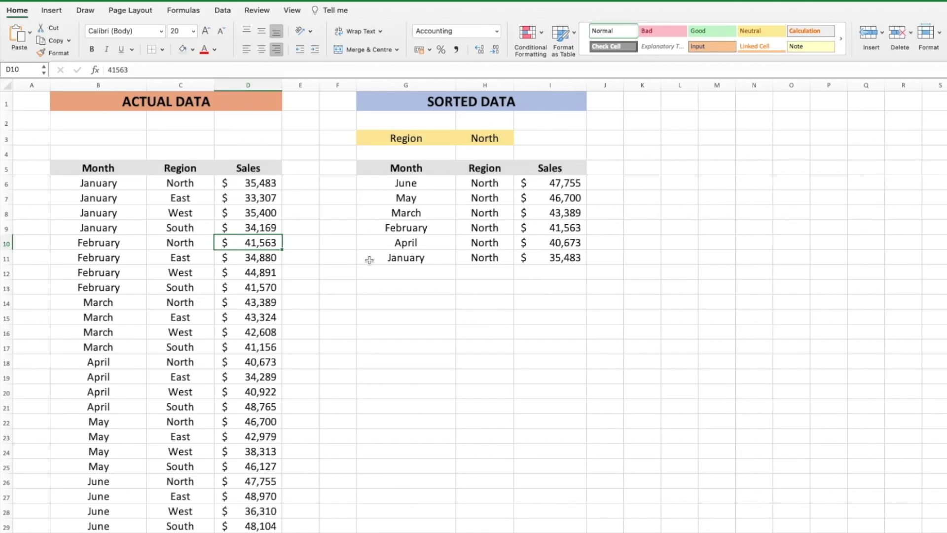
{"action": "type", "text": "55000"}
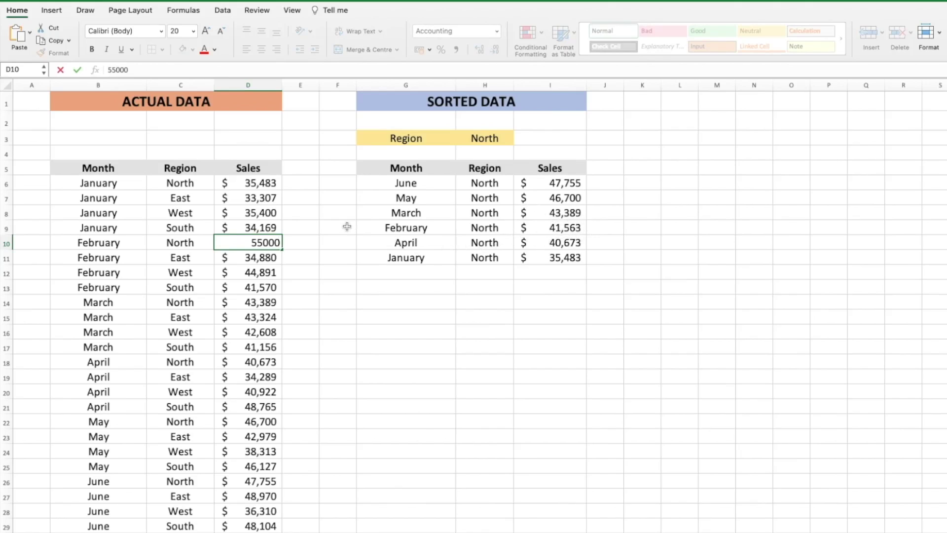
{"action": "key", "text": "Return"}
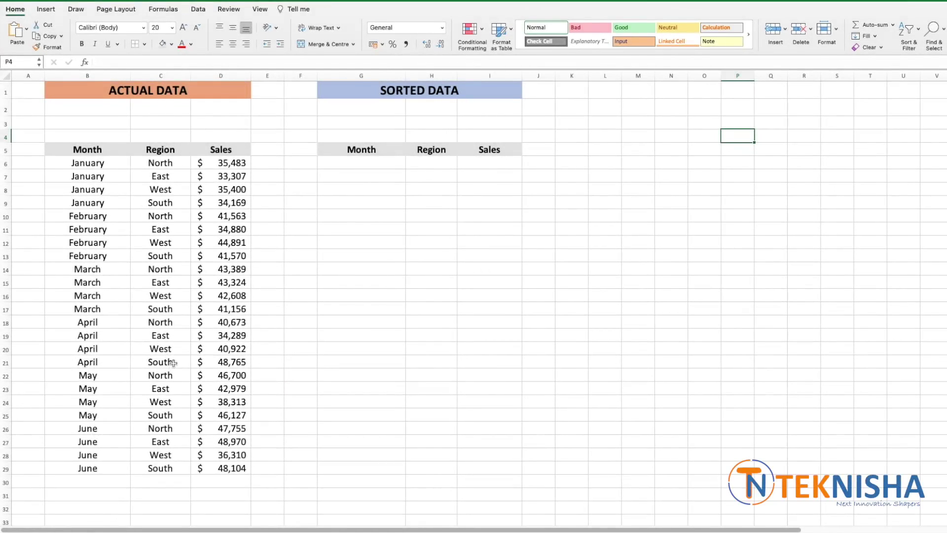
- Custom-sort the B6:D29 data rows by Sales, Largest to Smallest
{"action": "left_click", "coordinate": [743, 268]}
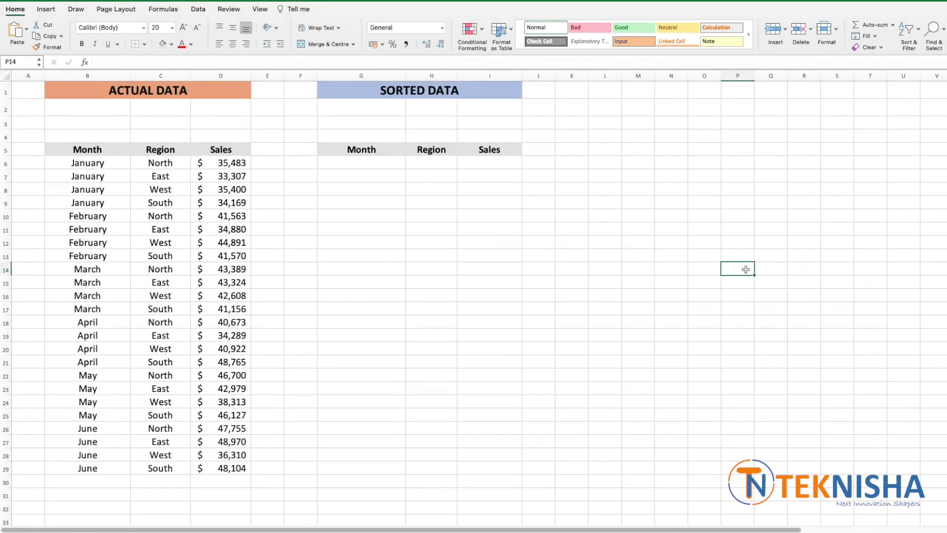
{"action": "left_click_drag", "start_coordinate": [110, 163], "coordinate": [219, 469]}
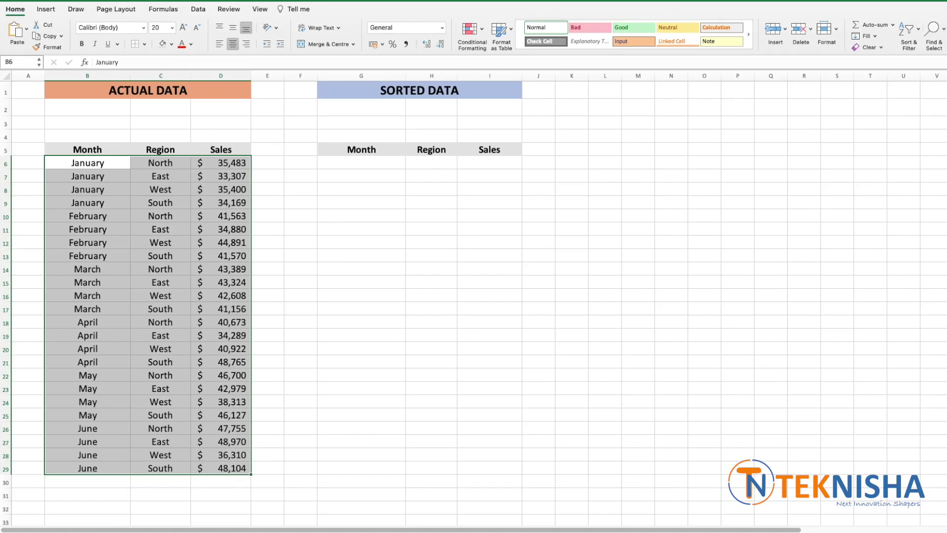
{"action": "left_click", "coordinate": [919, 31]}
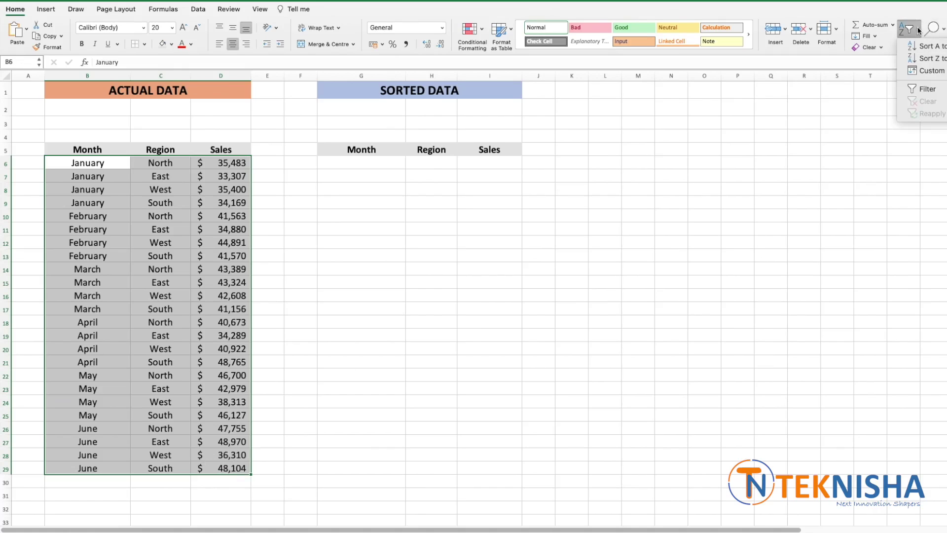
{"action": "left_click", "coordinate": [919, 71]}
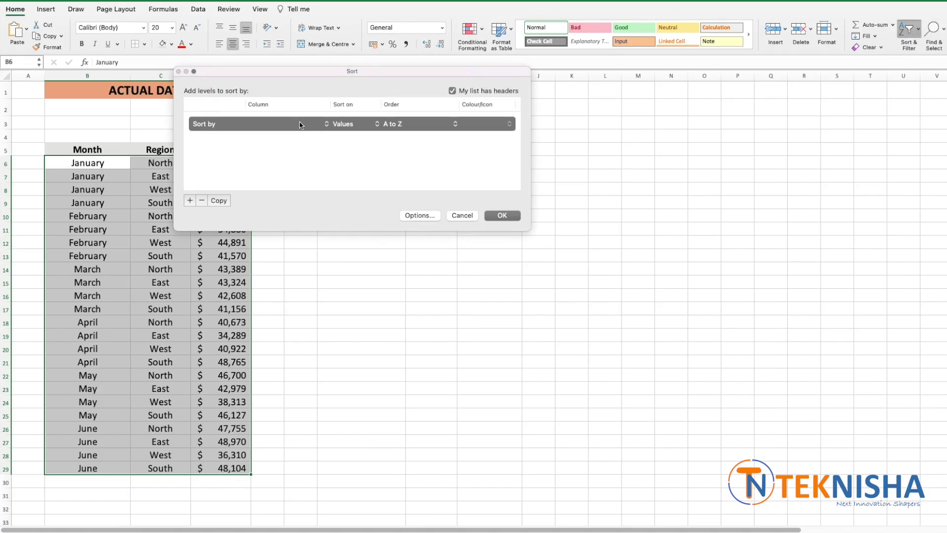
{"action": "left_click", "coordinate": [315, 128]}
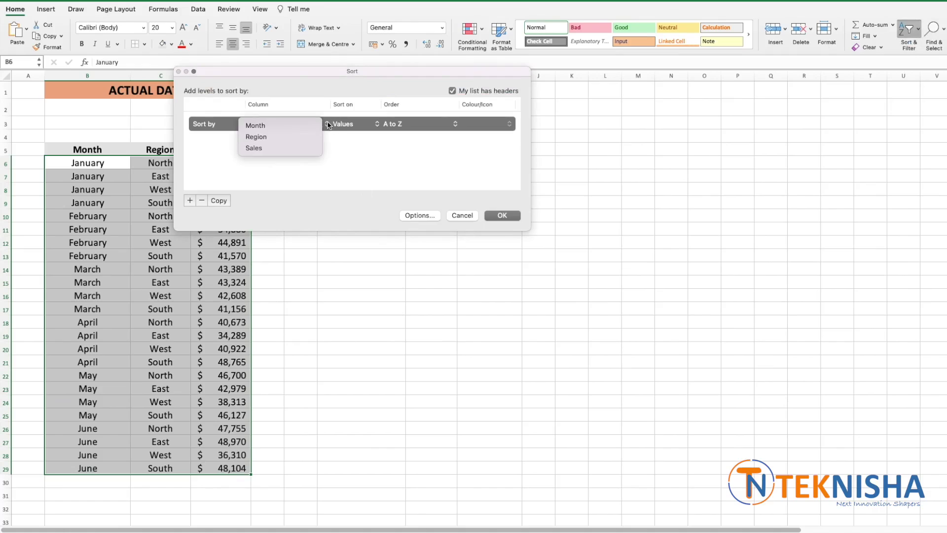
{"action": "left_click", "coordinate": [268, 149]}
{"action": "left_click", "coordinate": [456, 124]}
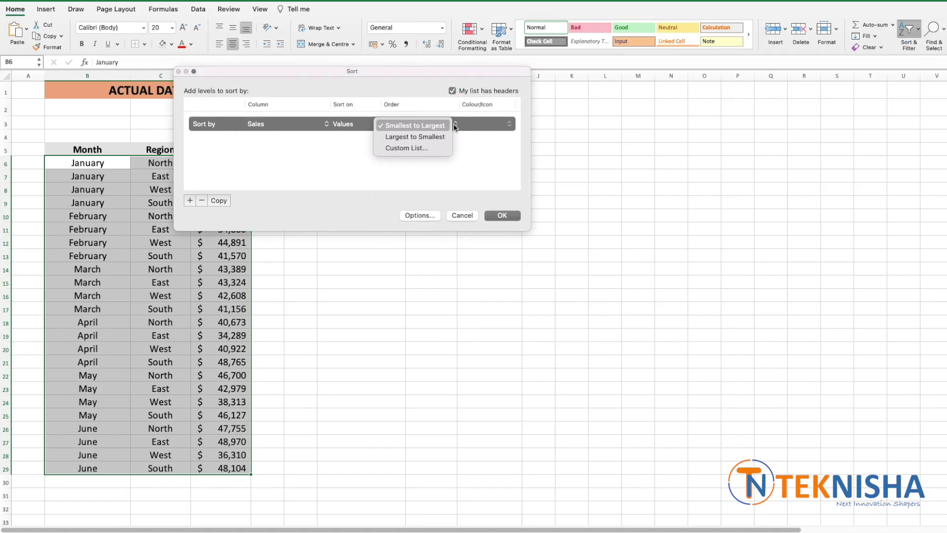
{"action": "left_click", "coordinate": [432, 136]}
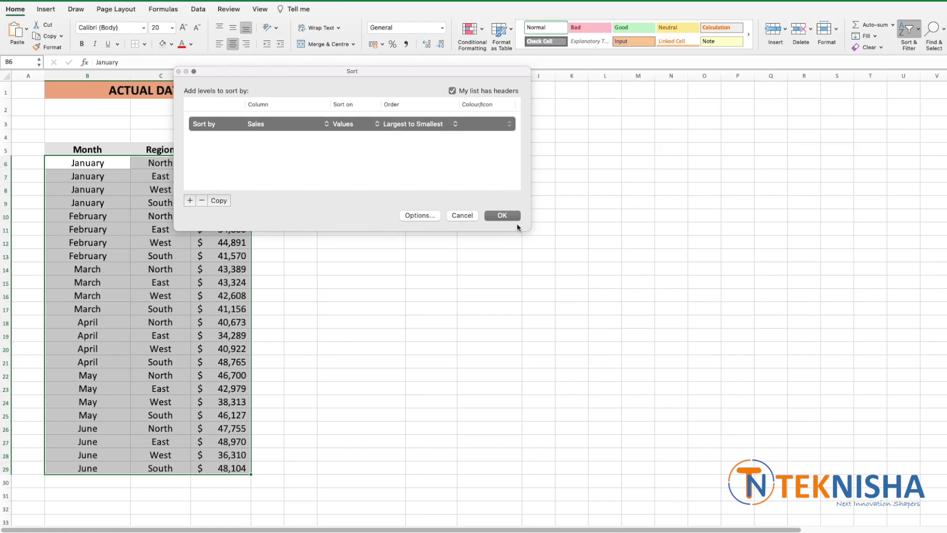
{"action": "left_click", "coordinate": [502, 215]}
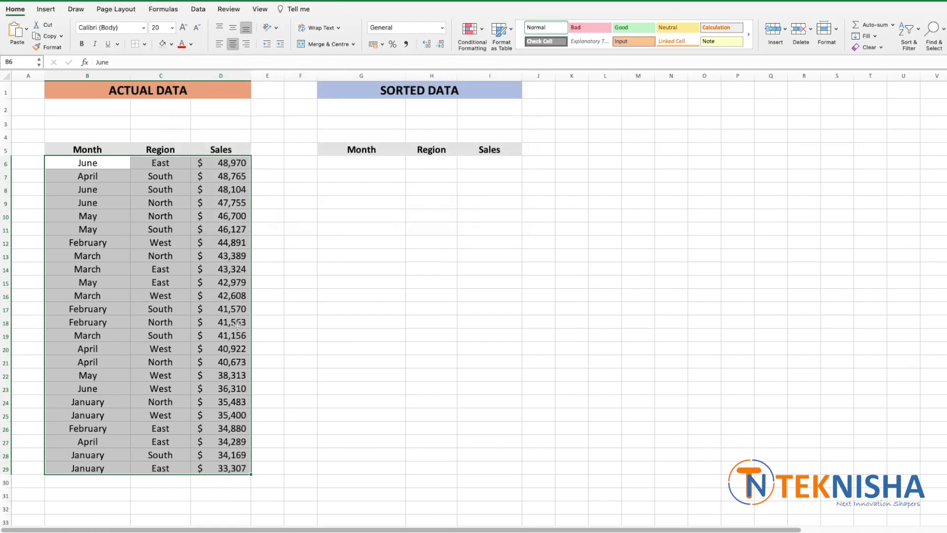
{"action": "left_click", "coordinate": [229, 243]}
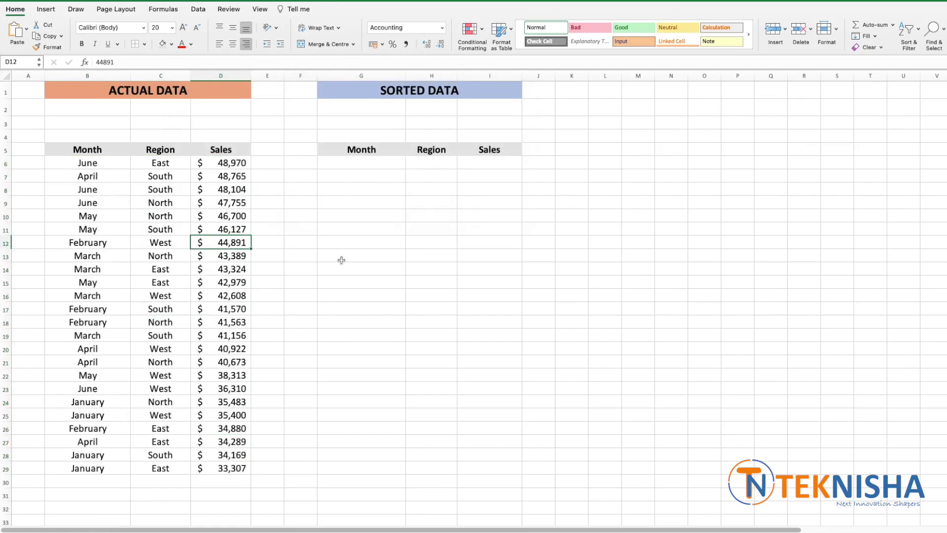
- Change February's West sales in D12 and re-sort B6:D29 by Sales, largest first
{"action": "type", "text": "55000"}
{"action": "key", "text": "Return"}
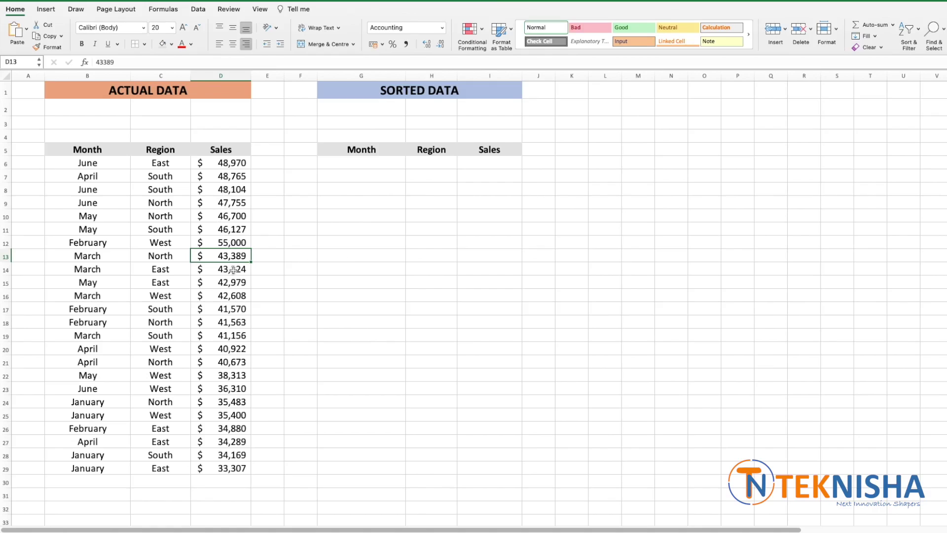
{"action": "left_click_drag", "start_coordinate": [112, 163], "coordinate": [223, 470]}
{"action": "left_click", "coordinate": [917, 32]}
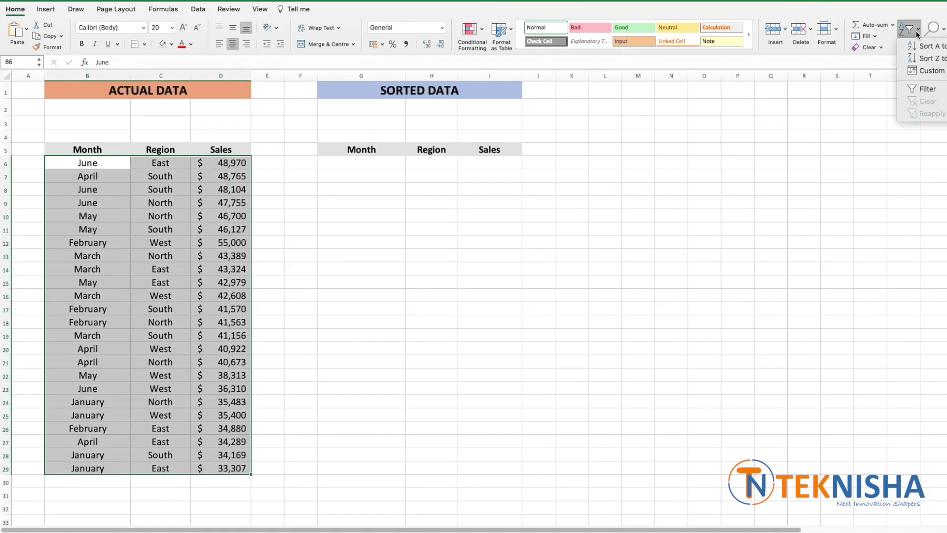
{"action": "left_click", "coordinate": [927, 70]}
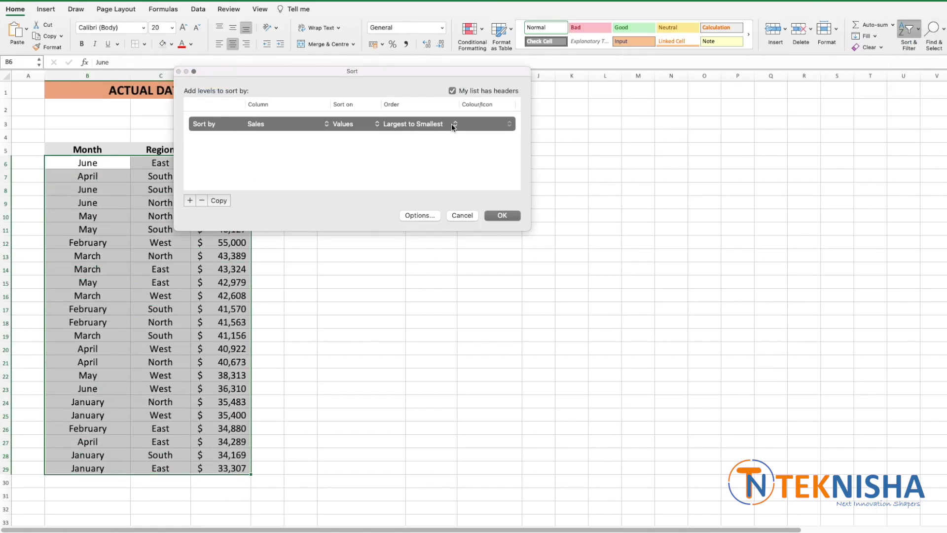
{"action": "left_click", "coordinate": [496, 216]}
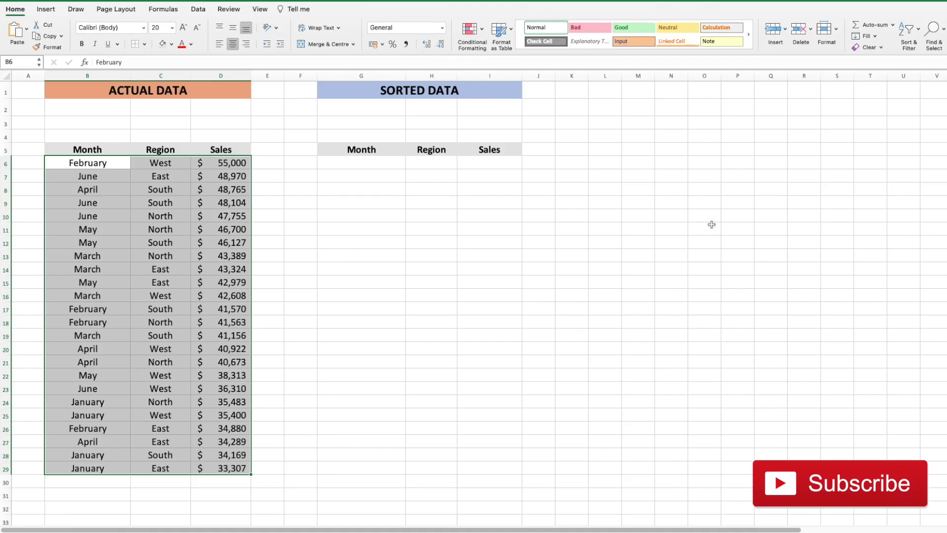
{"action": "left_click", "coordinate": [775, 155]}
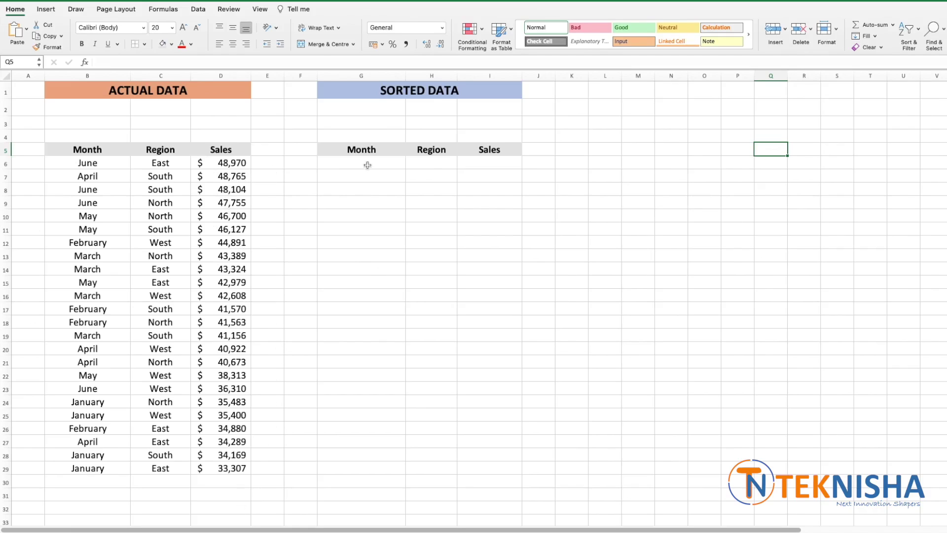
- Shift the active cell one column to the left
{"action": "key", "text": "Left"}
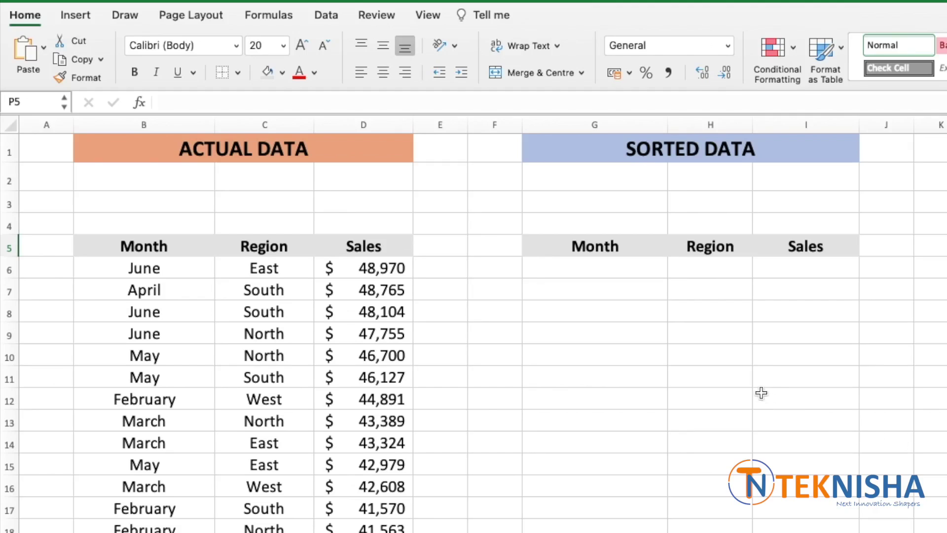
- Enter =SORT(B6:D29,3,-1) in G6 to spill the data by Sales, highest first
{"action": "left_click", "coordinate": [622, 269]}
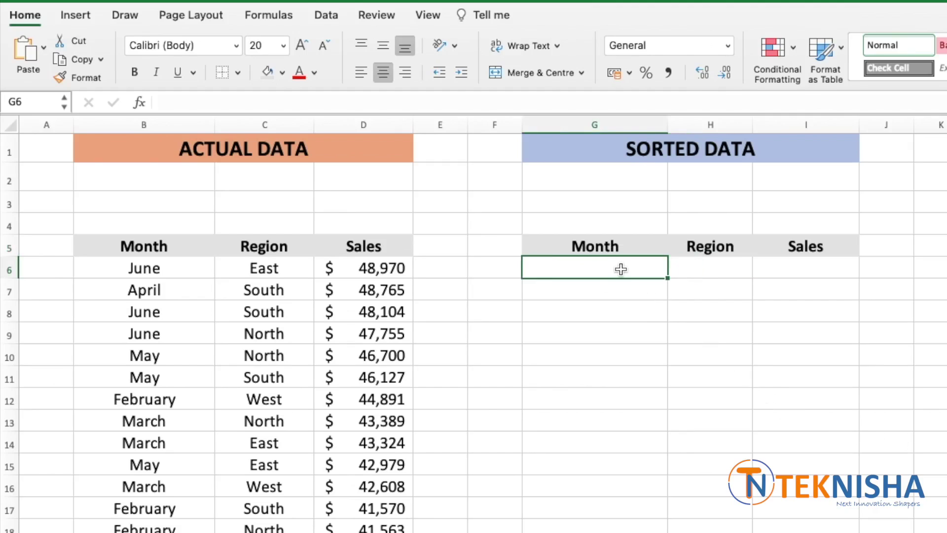
{"action": "type", "text": "=so"}
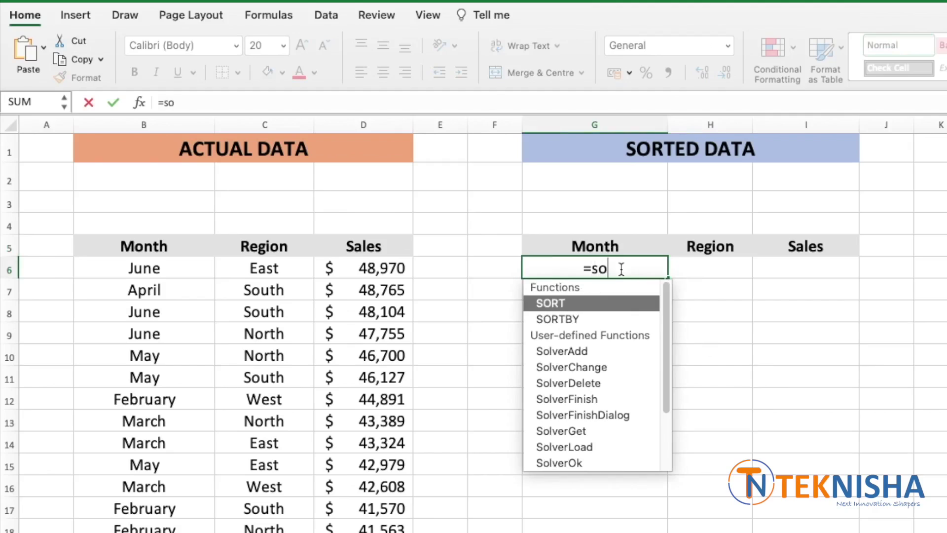
{"action": "type", "text": "rt"}
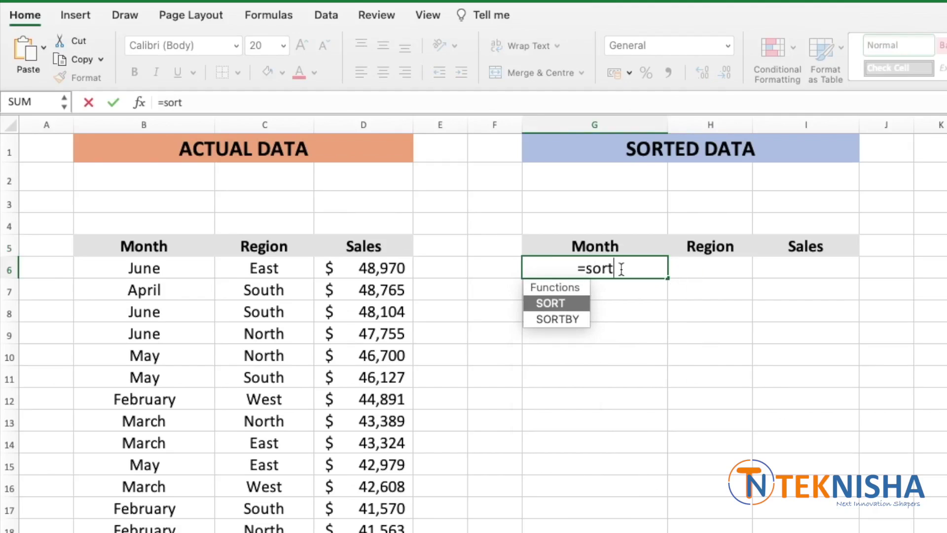
{"action": "type", "text": "("}
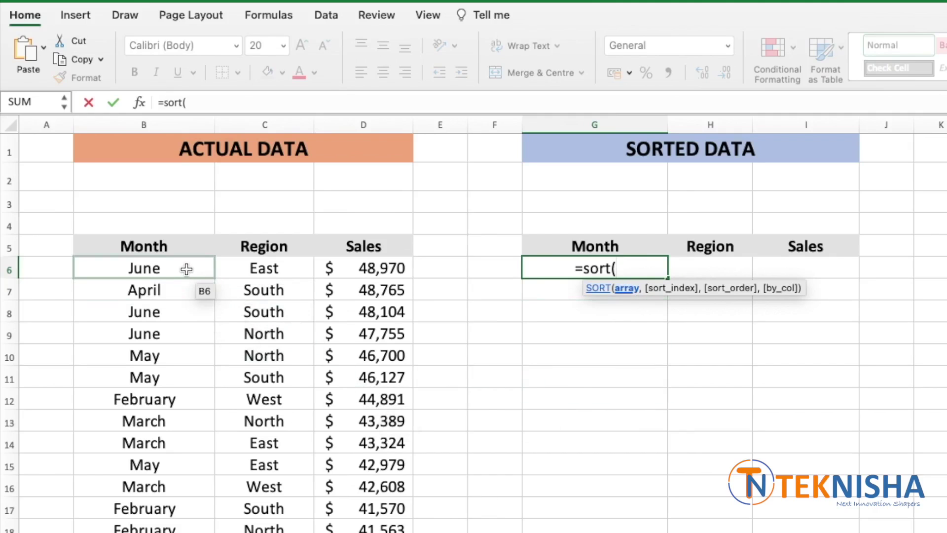
{"action": "left_click_drag", "start_coordinate": [186, 268], "coordinate": [377, 532]}
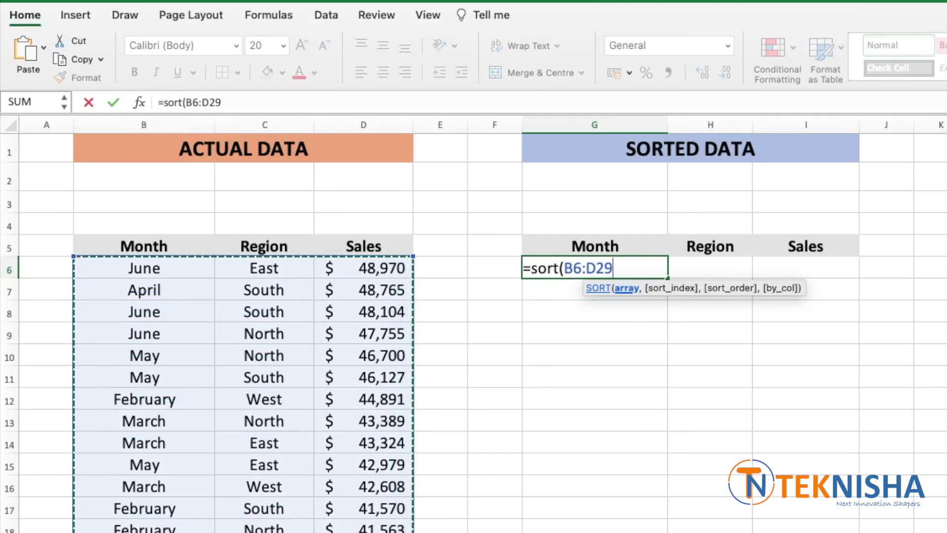
{"action": "type", "text": ","}
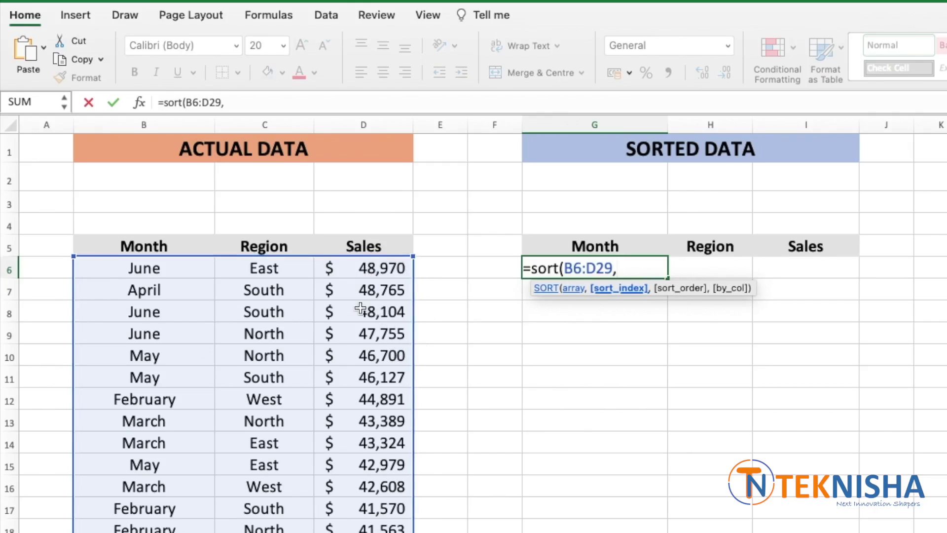
{"action": "type", "text": "3,"}
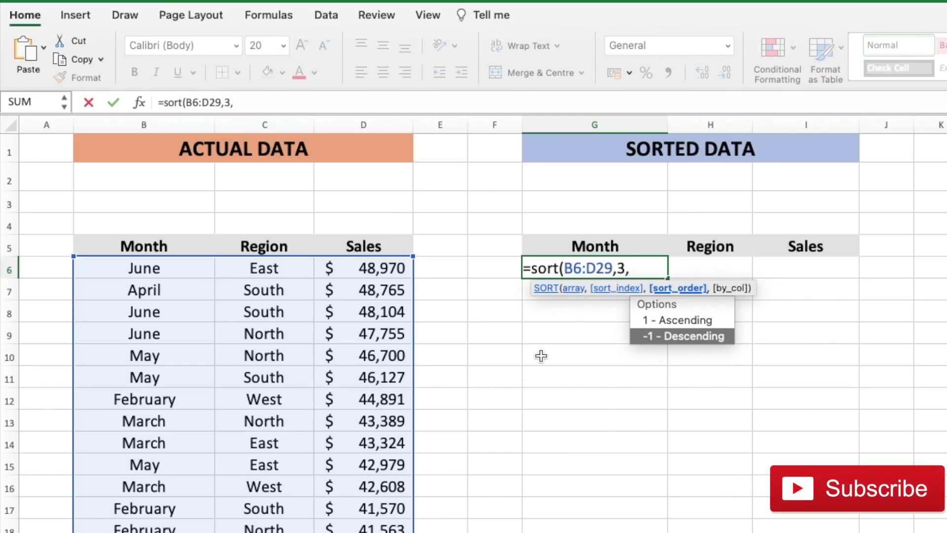
{"action": "type", "text": "-1"}
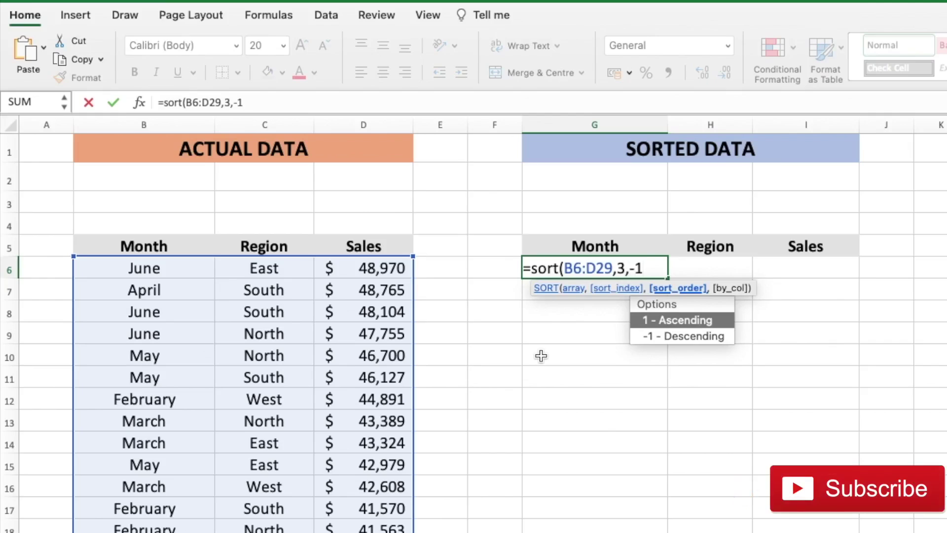
{"action": "type", "text": ")"}
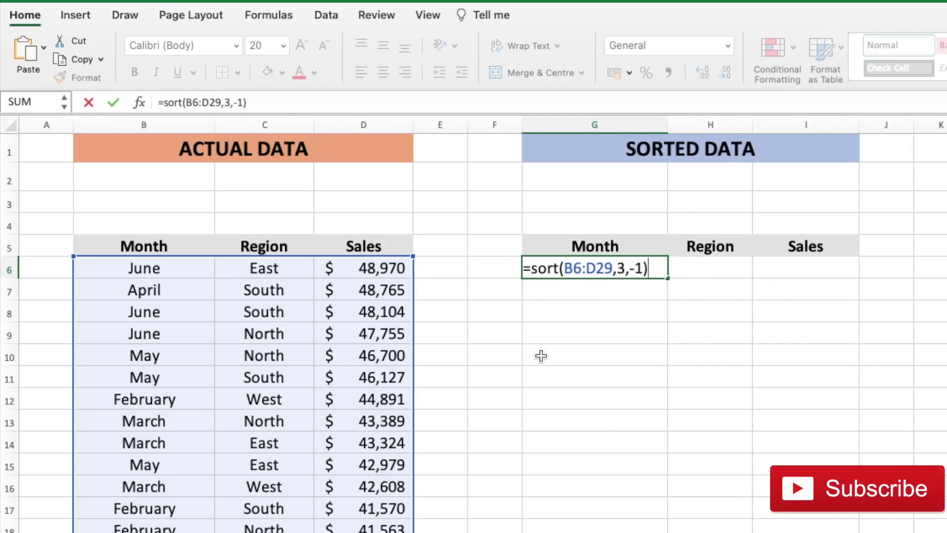
{"action": "key", "text": "Return"}
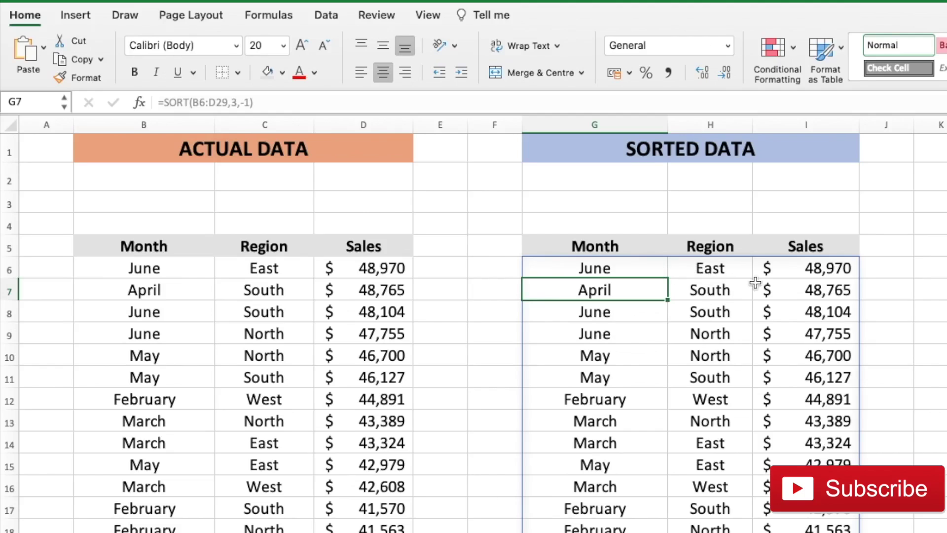
- Enter 54000 as February's West sales in D12
{"action": "left_click", "coordinate": [374, 400]}
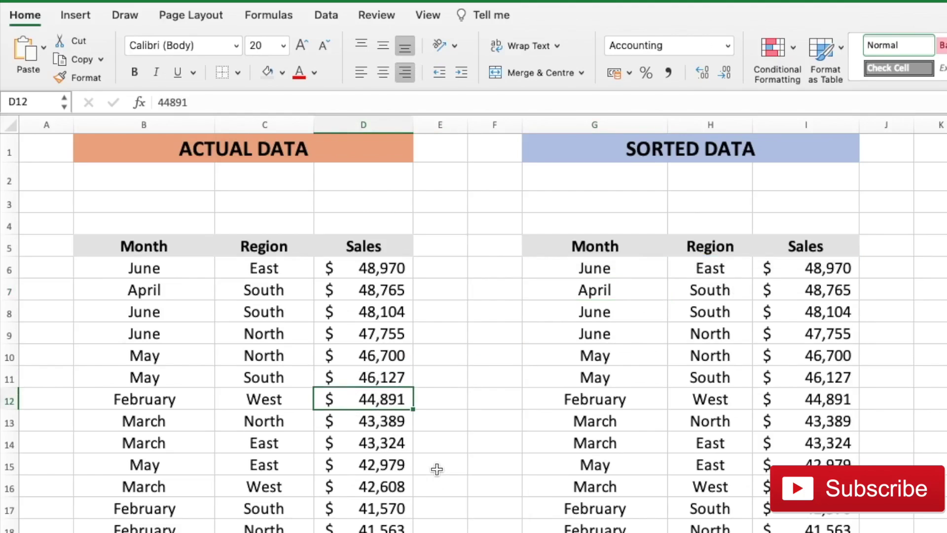
{"action": "type", "text": "54000"}
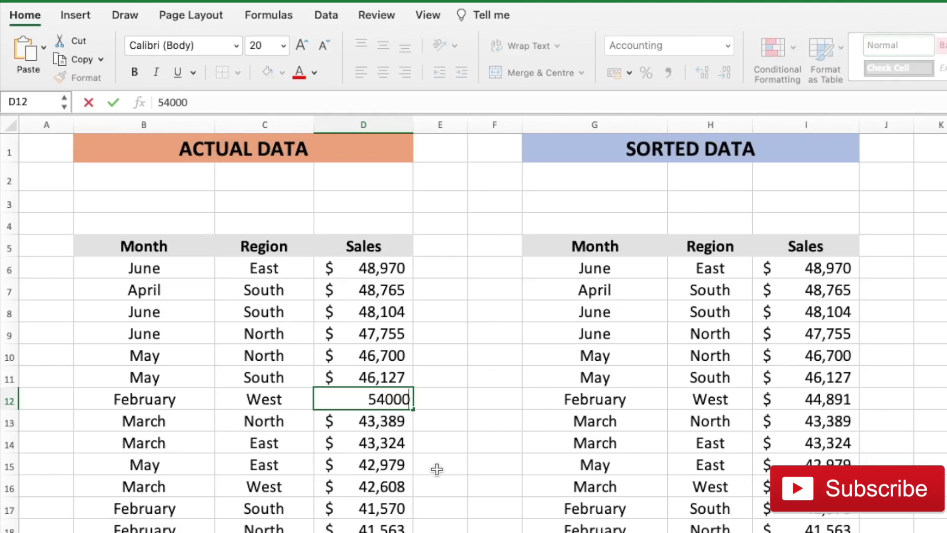
{"action": "key", "text": "Return"}
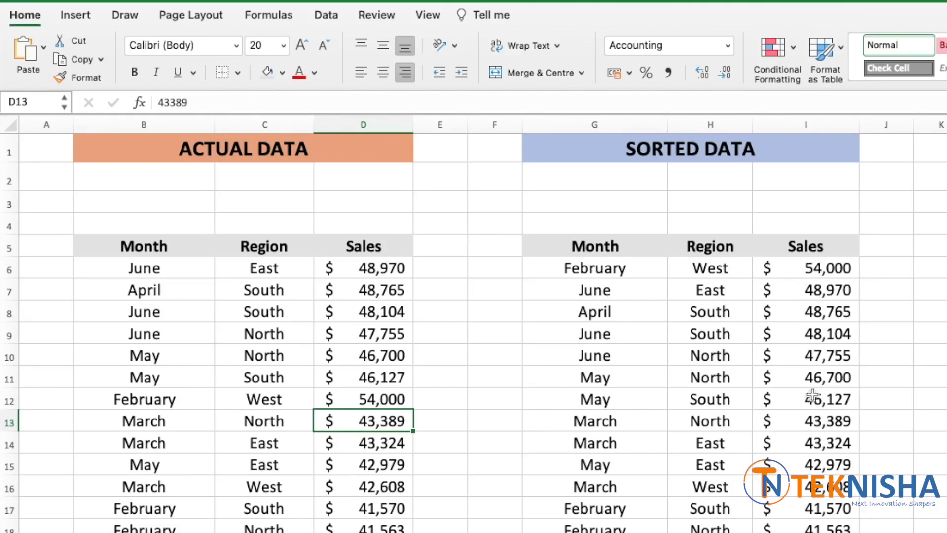
- Edit the G6 formula to =SORT(B6:D29,{2,3},{1,-1}) for region A–Z, then sales descending
{"action": "left_click", "coordinate": [636, 270]}
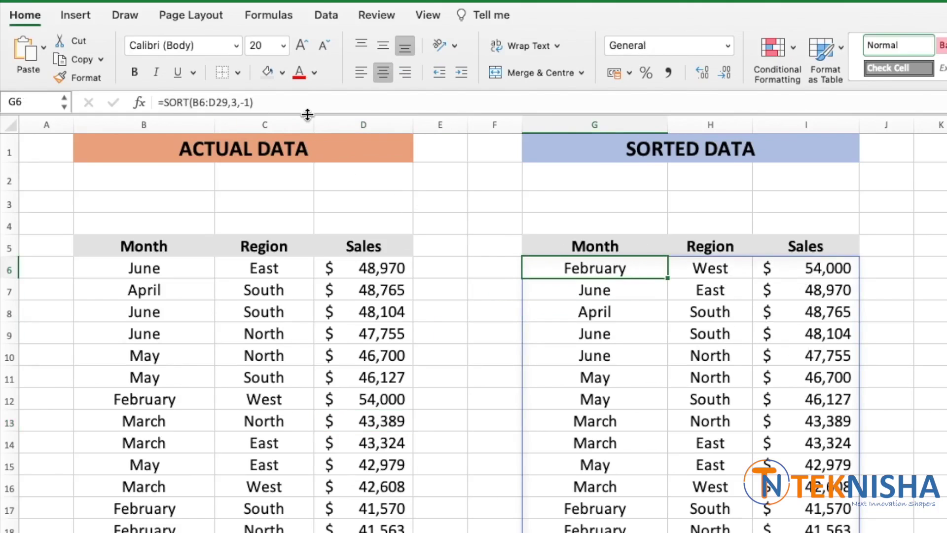
{"action": "double_click", "coordinate": [651, 269]}
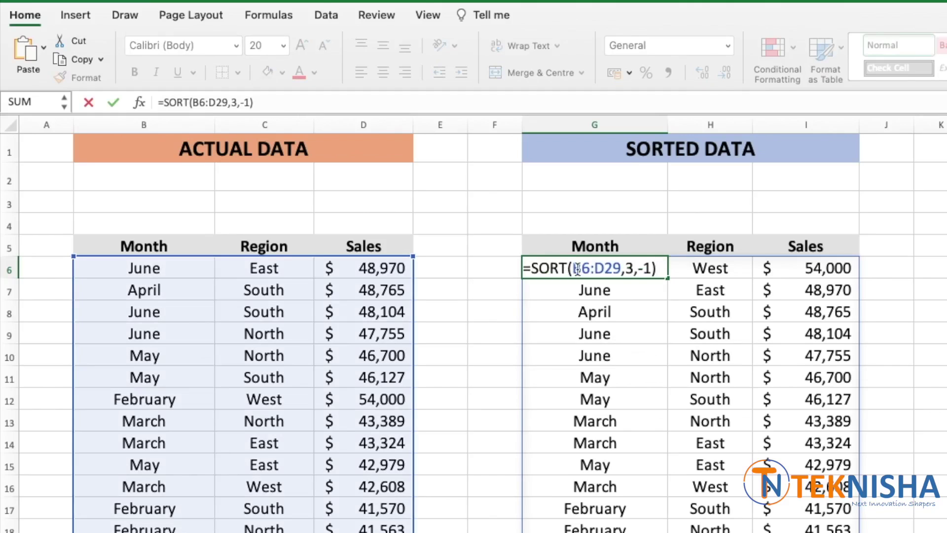
{"action": "left_click", "coordinate": [629, 268]}
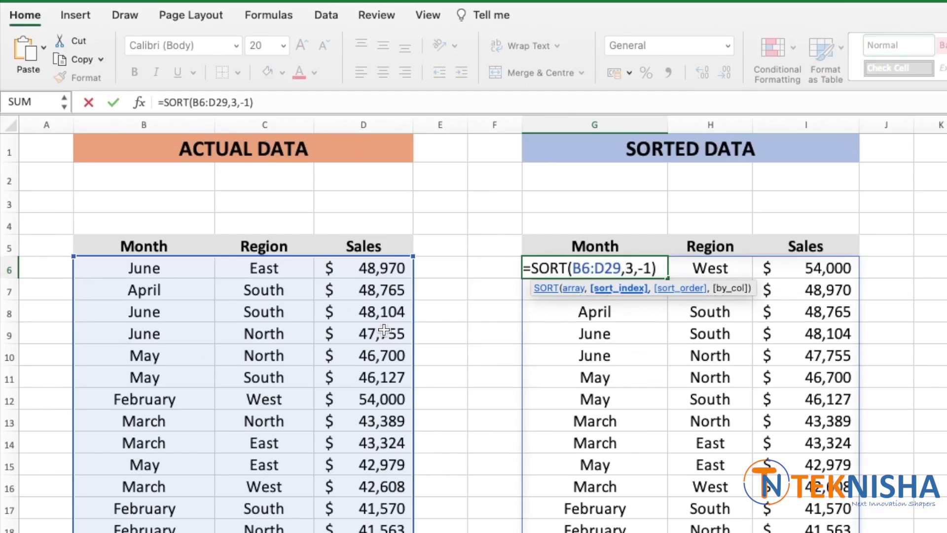
{"action": "type", "text": "{"}
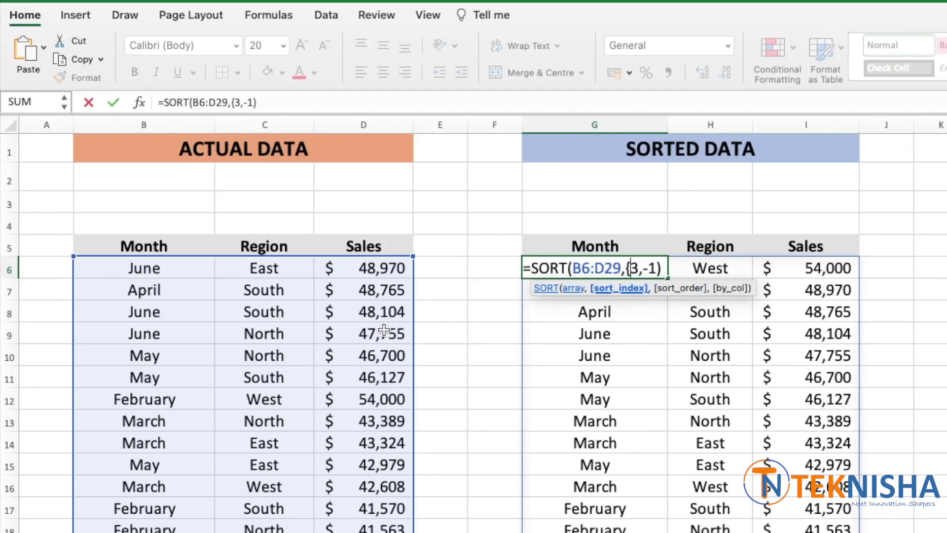
{"action": "type", "text": "2"}
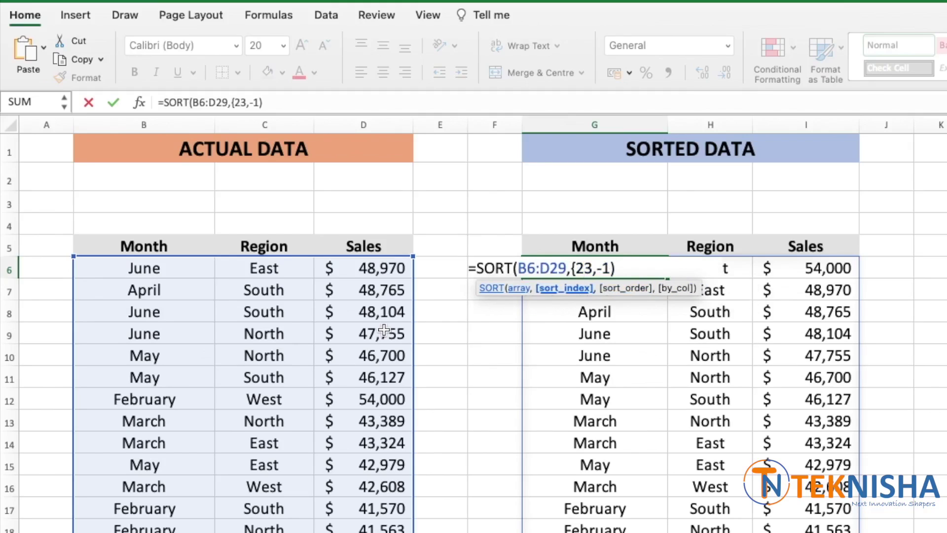
{"action": "type", "text": ","}
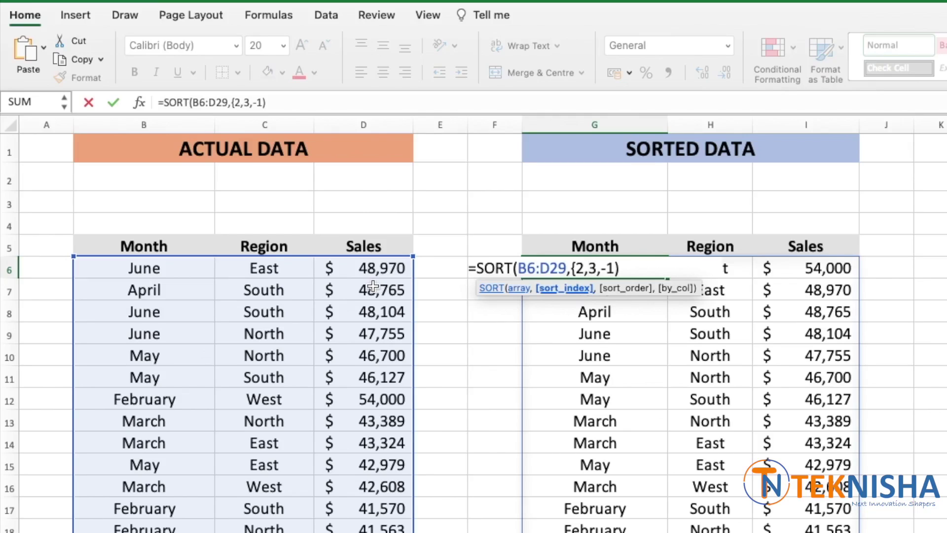
{"action": "left_click", "coordinate": [596, 268]}
{"action": "type", "text": "}"}
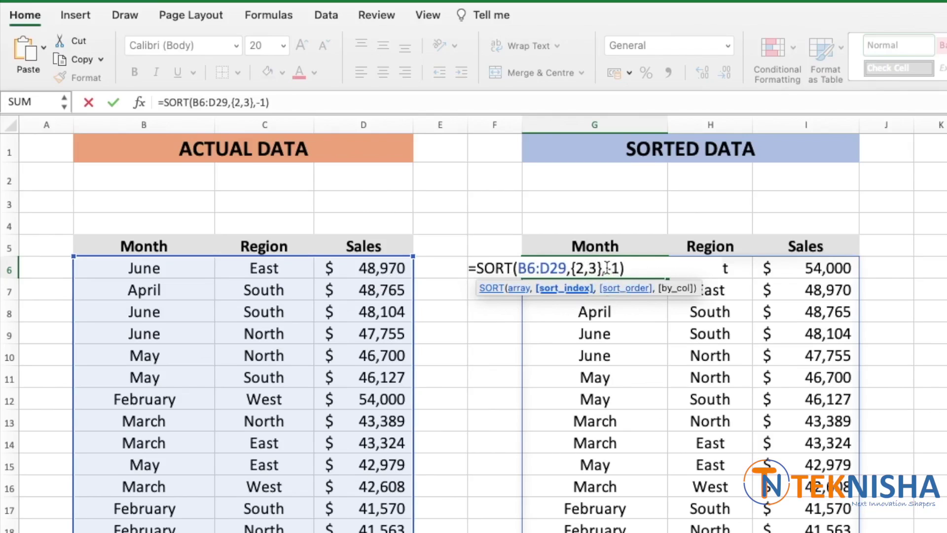
{"action": "key", "text": "Right"}
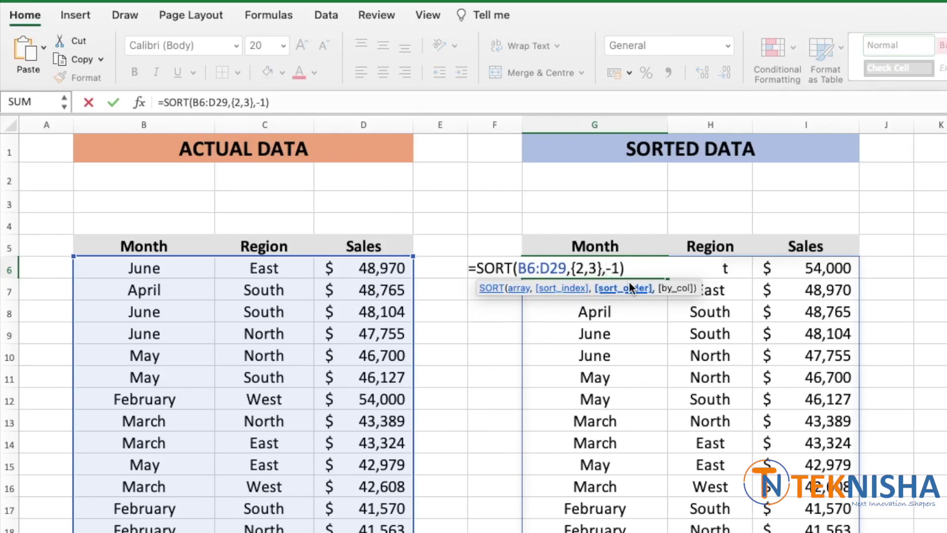
{"action": "type", "text": "{"}
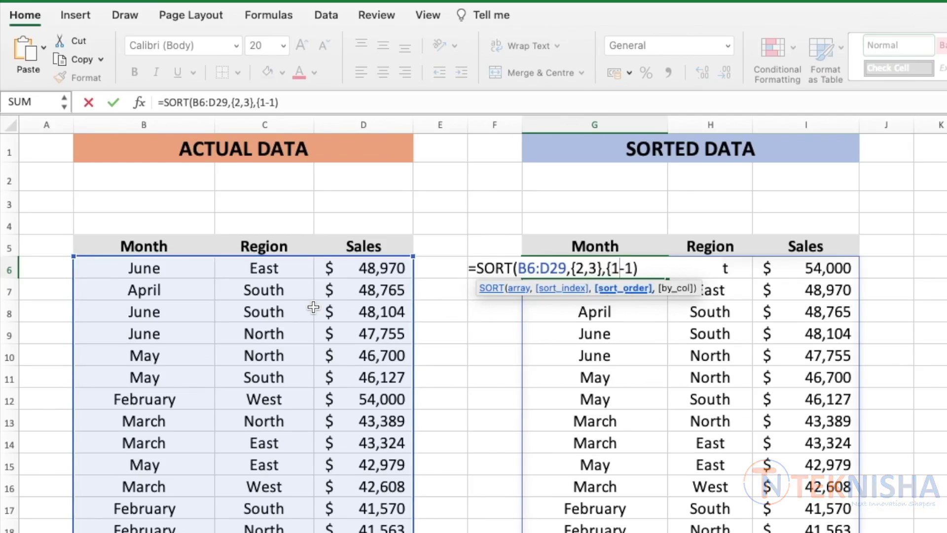
{"action": "type", "text": "1,"}
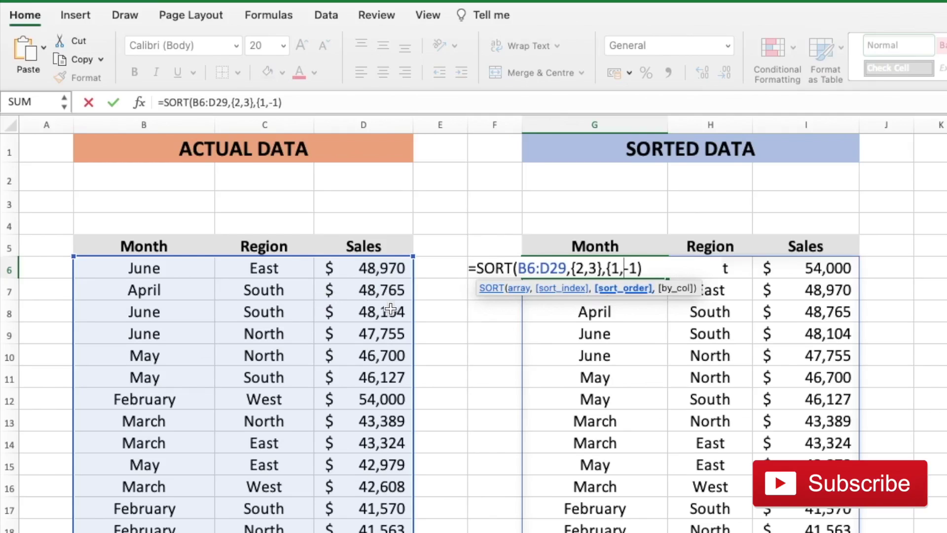
{"action": "left_click", "coordinate": [638, 269]}
{"action": "type", "text": "}"}
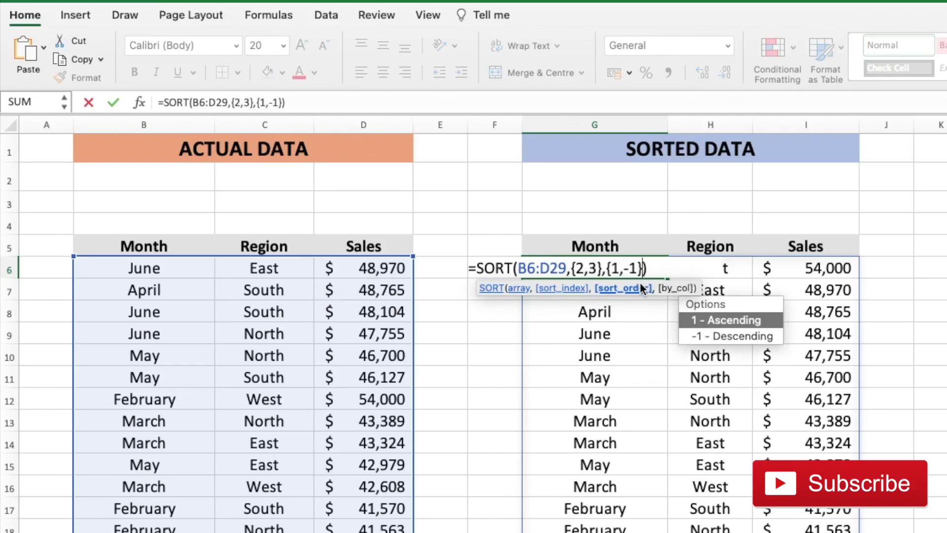
{"action": "key", "text": "Return"}
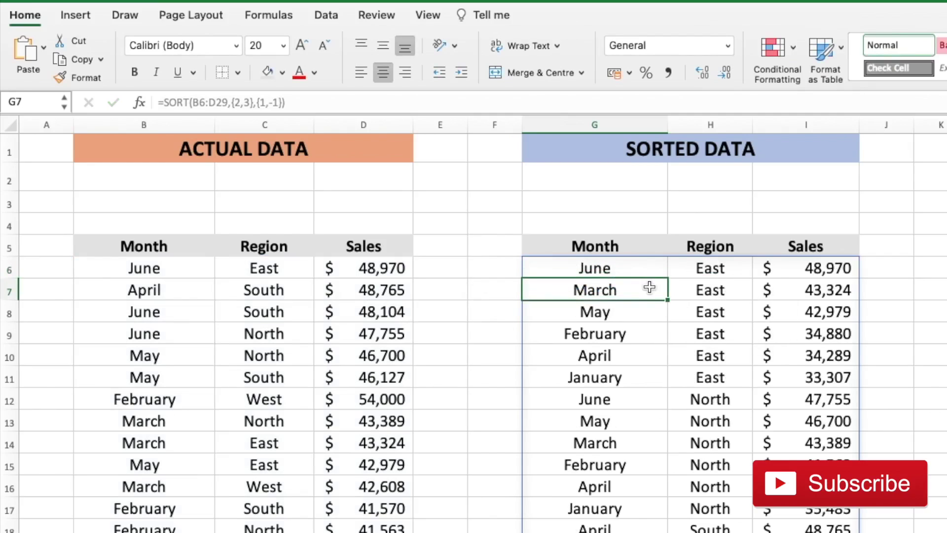
{"action": "left_click_drag", "start_coordinate": [733, 267], "coordinate": [735, 532]}
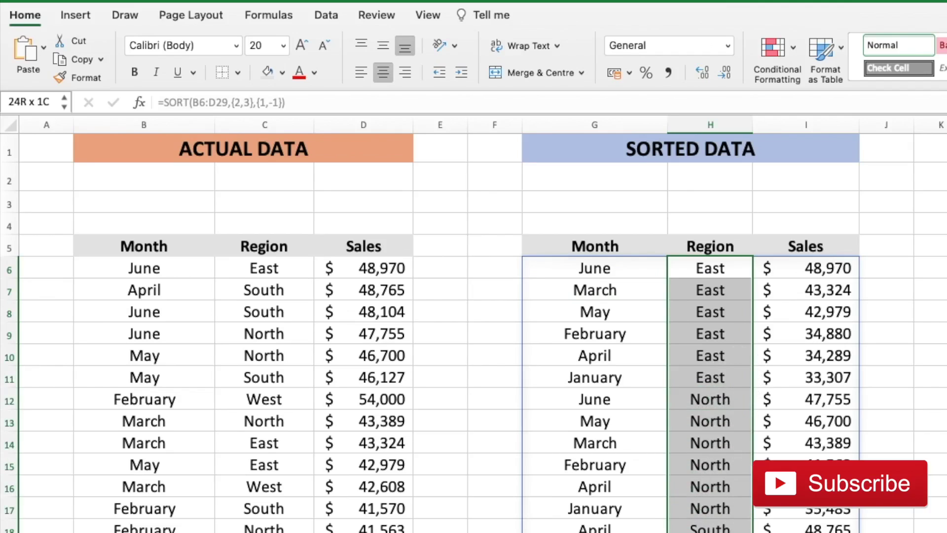
{"action": "left_click_drag", "start_coordinate": [808, 266], "coordinate": [811, 532]}
{"action": "left_click", "coordinate": [806, 266]}
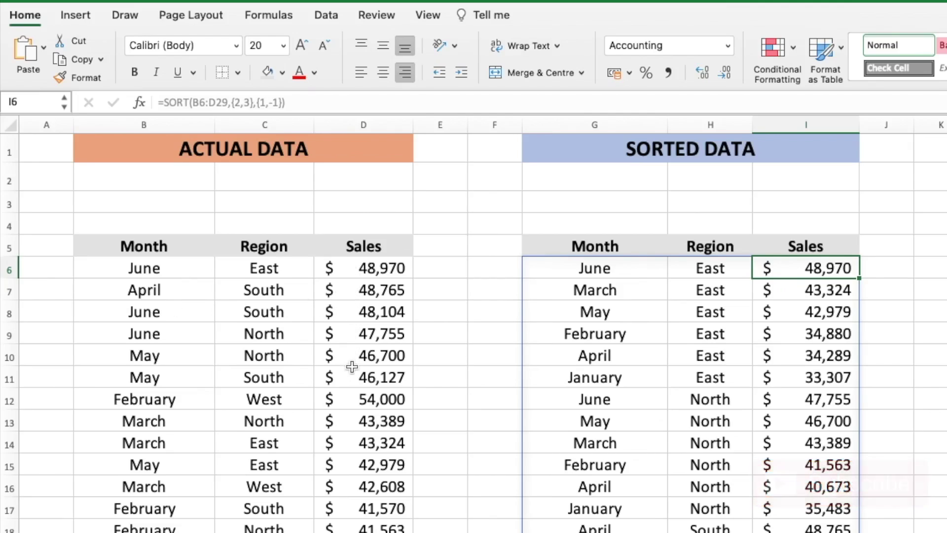
{"action": "left_click", "coordinate": [359, 442]}
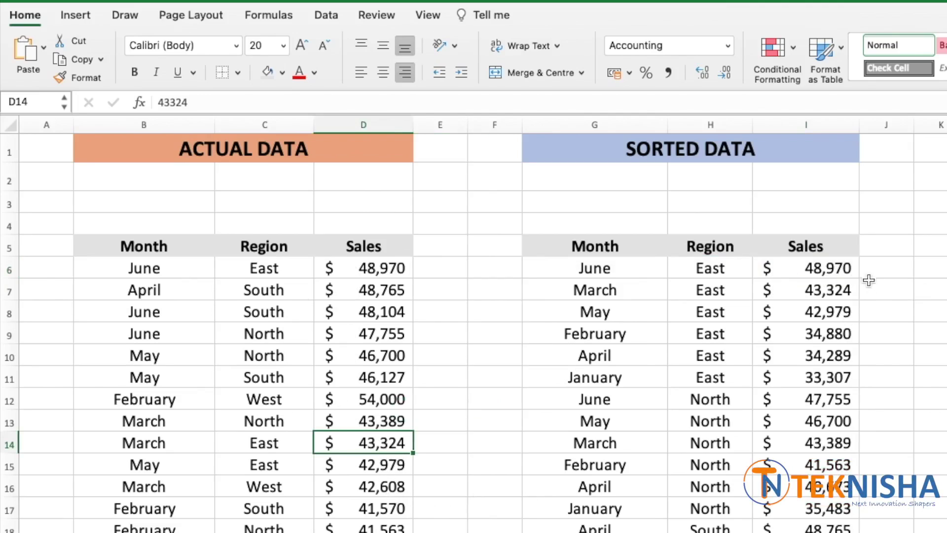
- Enter 34000 as March East's sales in D14
{"action": "type", "text": "34000"}
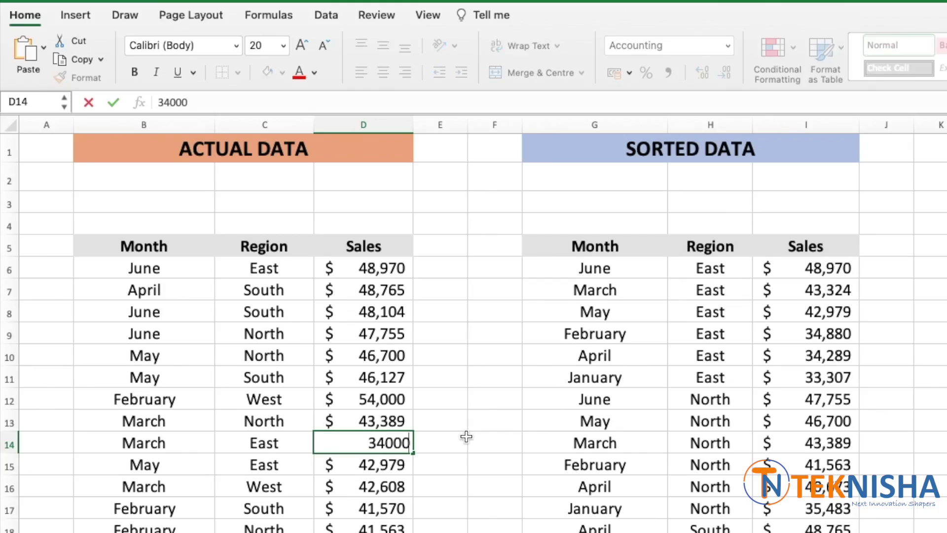
{"action": "key", "text": "Return"}
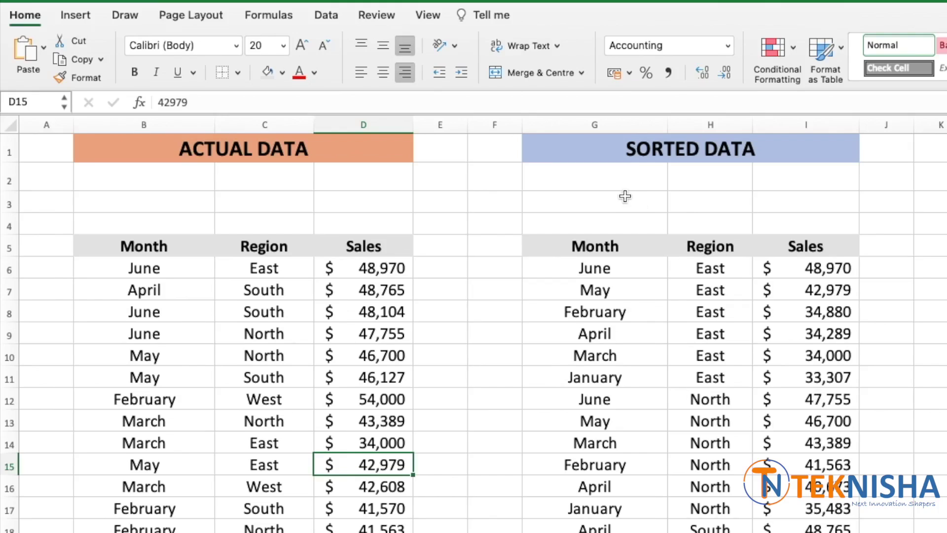
- Type the label 'Region' in G3 and the value 'North' in H3
{"action": "left_click", "coordinate": [623, 197]}
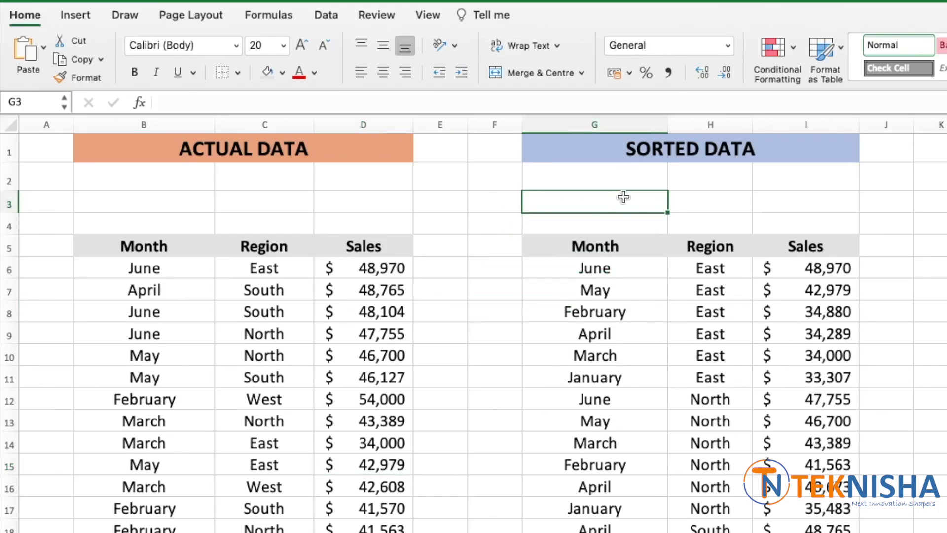
{"action": "type", "text": "Region"}
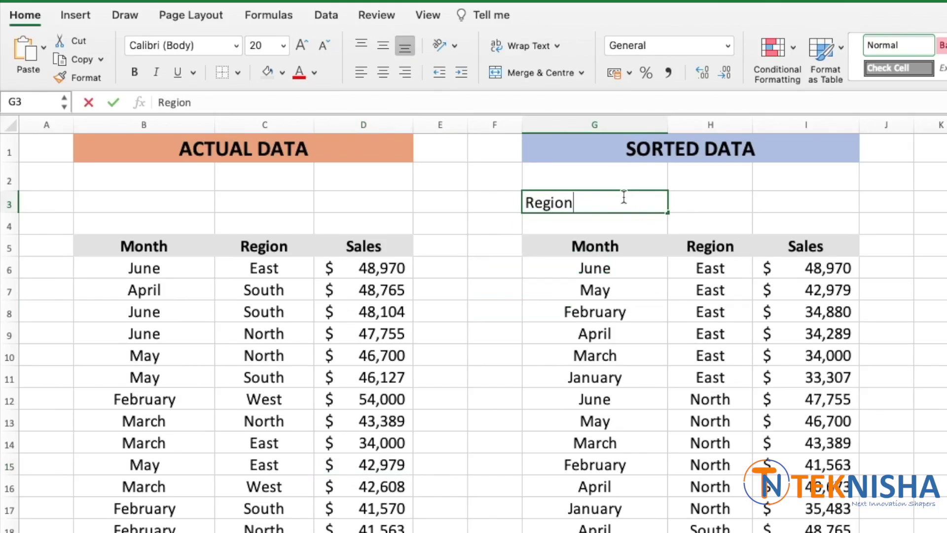
{"action": "key", "text": "Return"}
{"action": "left_click", "coordinate": [623, 197]}
{"action": "key", "text": "Right"}
{"action": "type", "text": "North"}
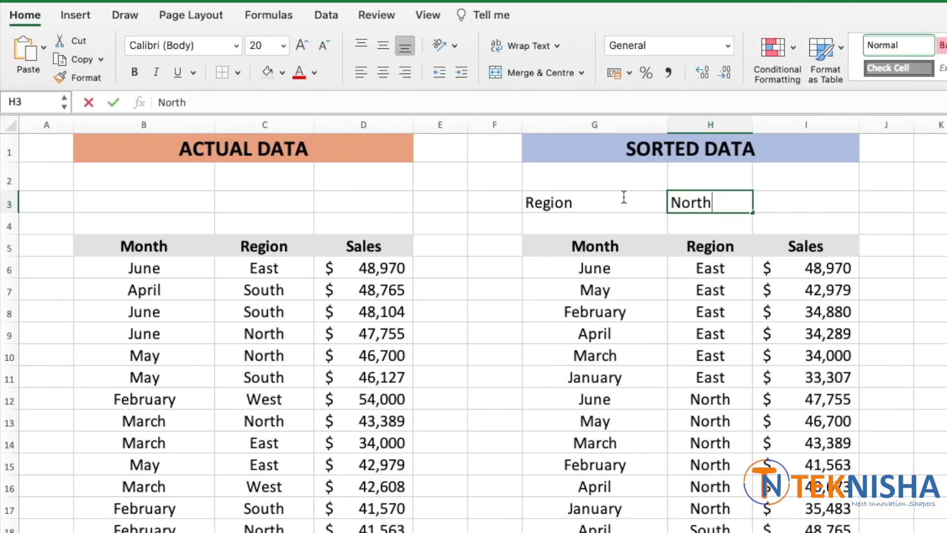
{"action": "key", "text": "Return"}
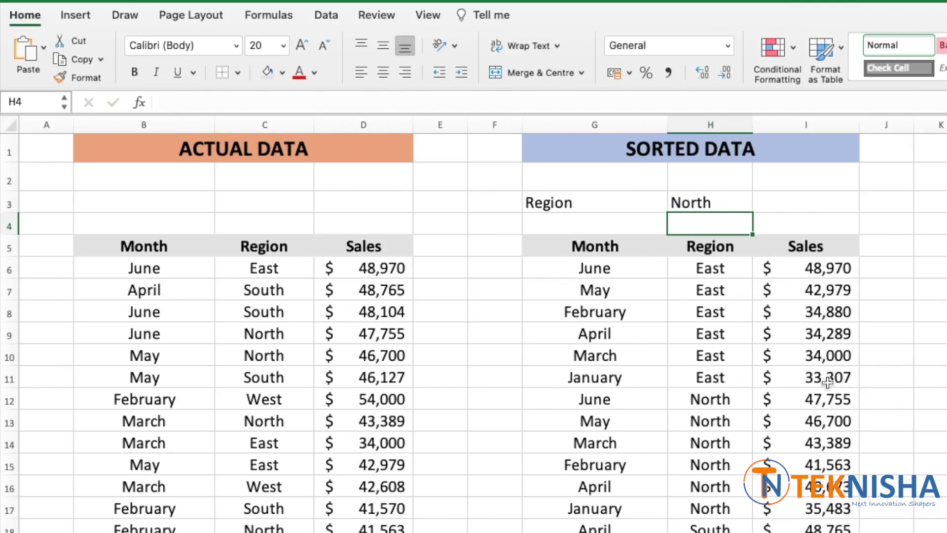
- Rewrite G6 as =SORT(FILTER(B6:D29,C6:C29=H3),{2,3},{1,-1}) to show only H3's region
{"action": "left_click", "coordinate": [617, 268]}
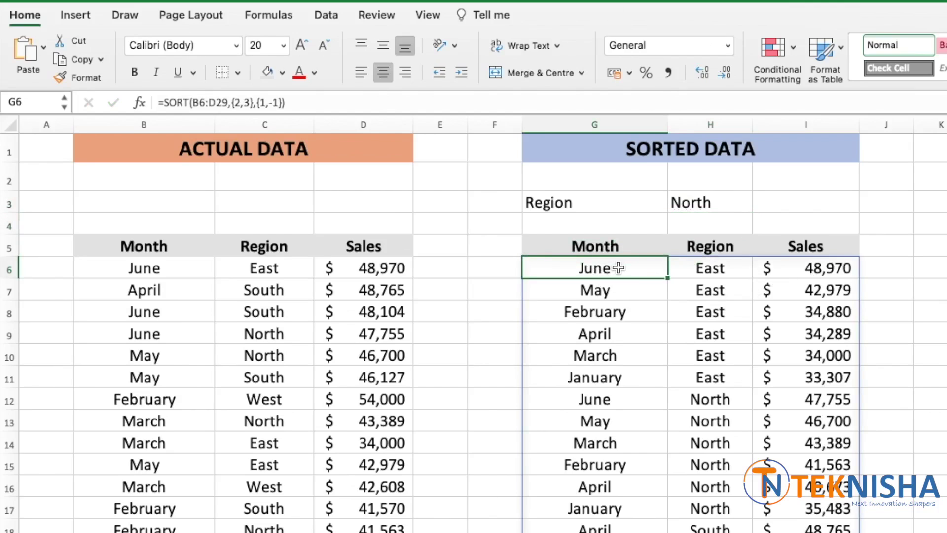
{"action": "double_click", "coordinate": [617, 268]}
{"action": "left_click", "coordinate": [562, 271]}
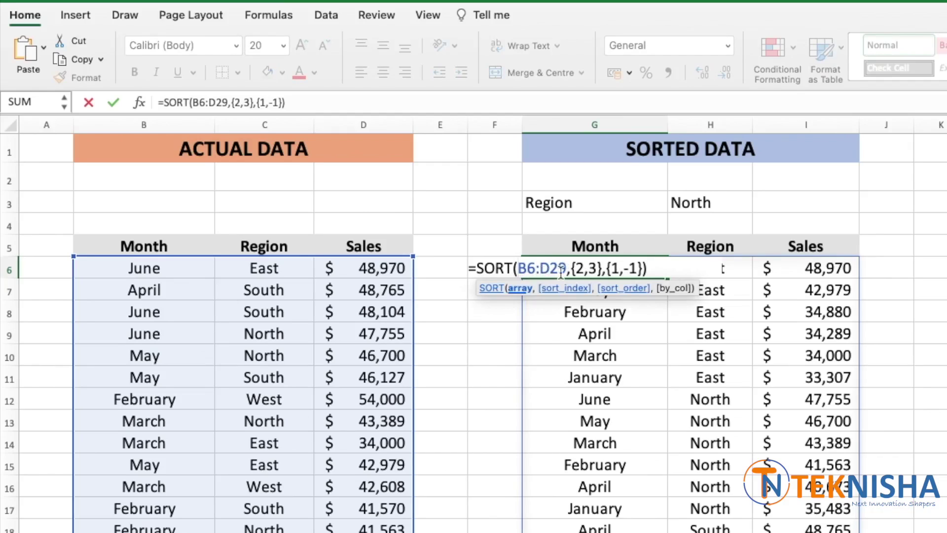
{"action": "double_click", "coordinate": [570, 269]}
{"action": "type", "text": "filter"}
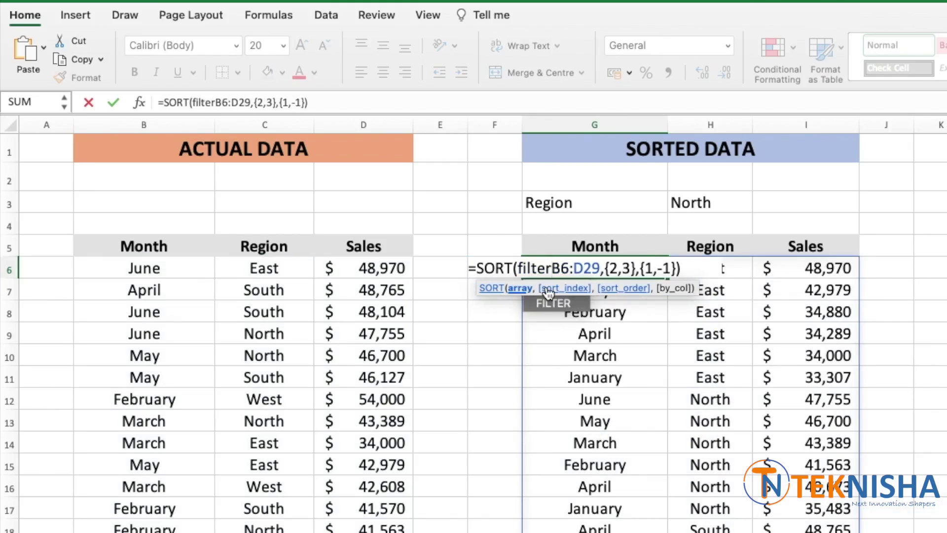
{"action": "type", "text": "("}
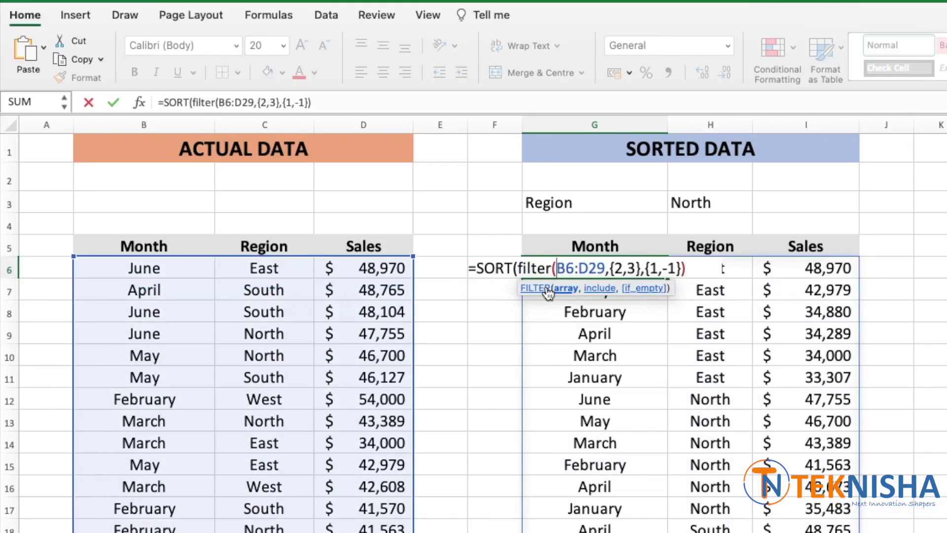
{"action": "left_click", "coordinate": [606, 269]}
{"action": "type", "text": ","}
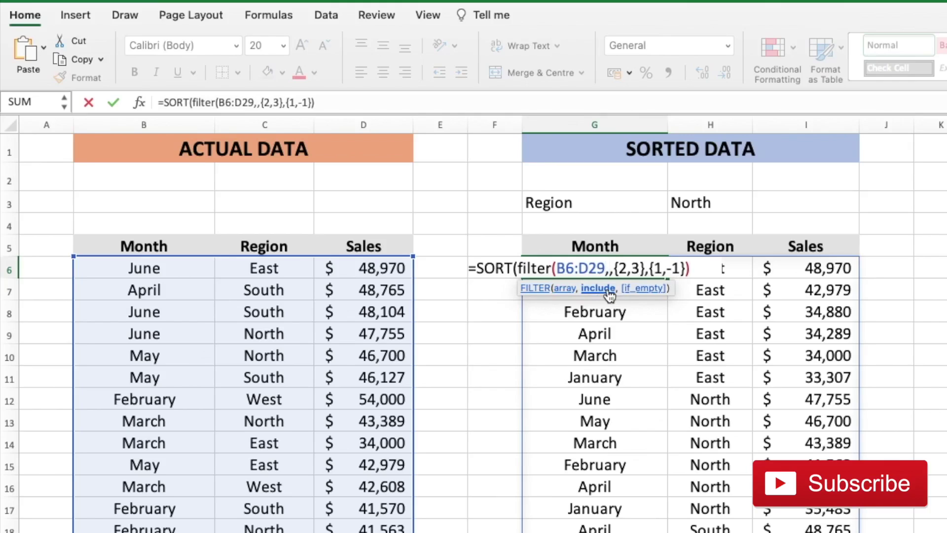
{"action": "left_click_drag", "start_coordinate": [257, 267], "coordinate": [266, 532]}
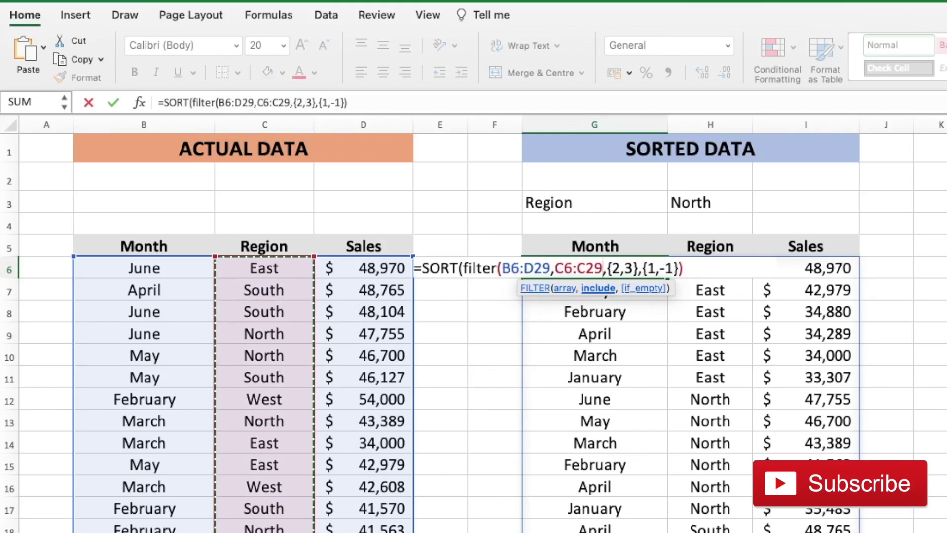
{"action": "type", "text": "="}
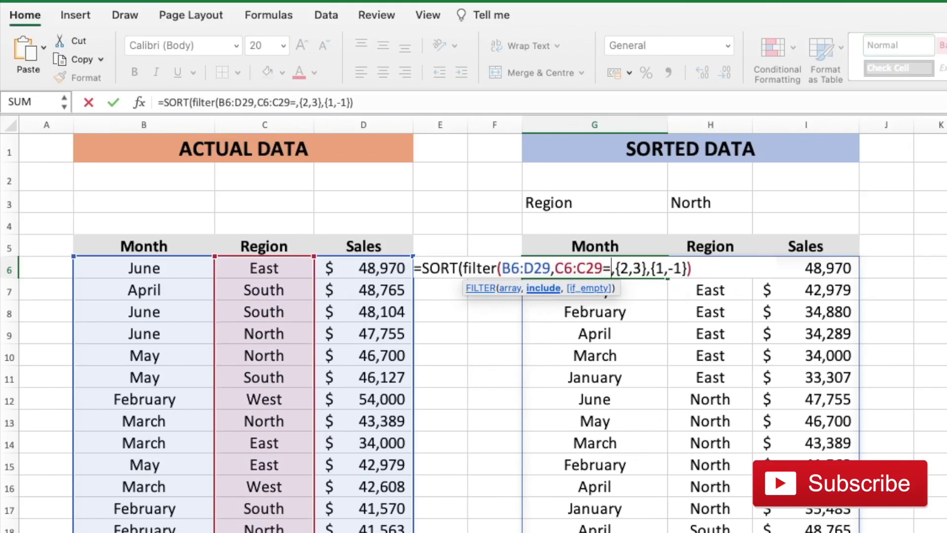
{"action": "left_click", "coordinate": [694, 204]}
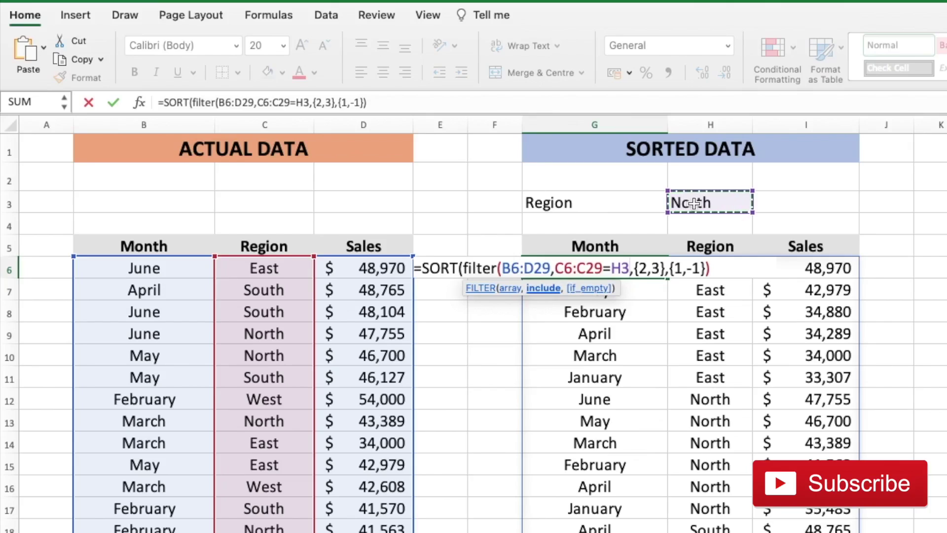
{"action": "type", "text": ")"}
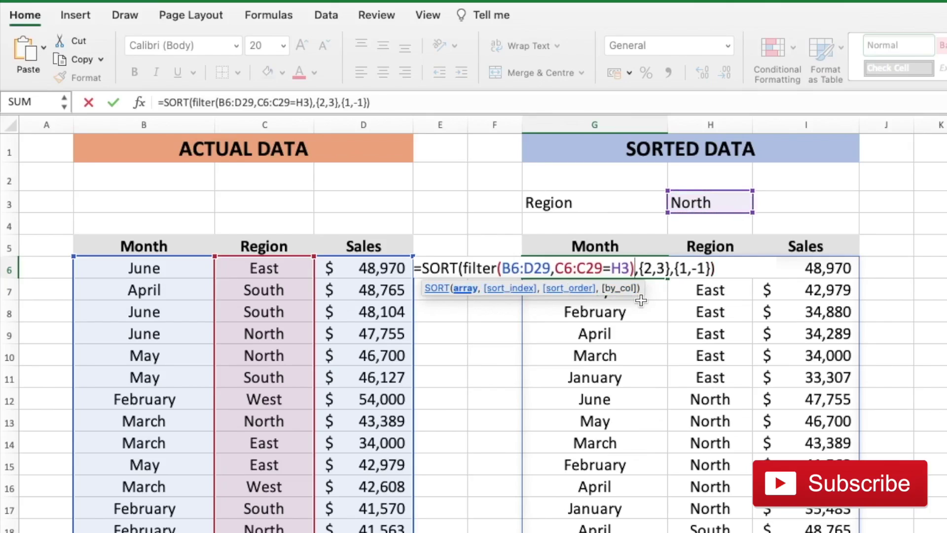
{"action": "key", "text": "Return"}
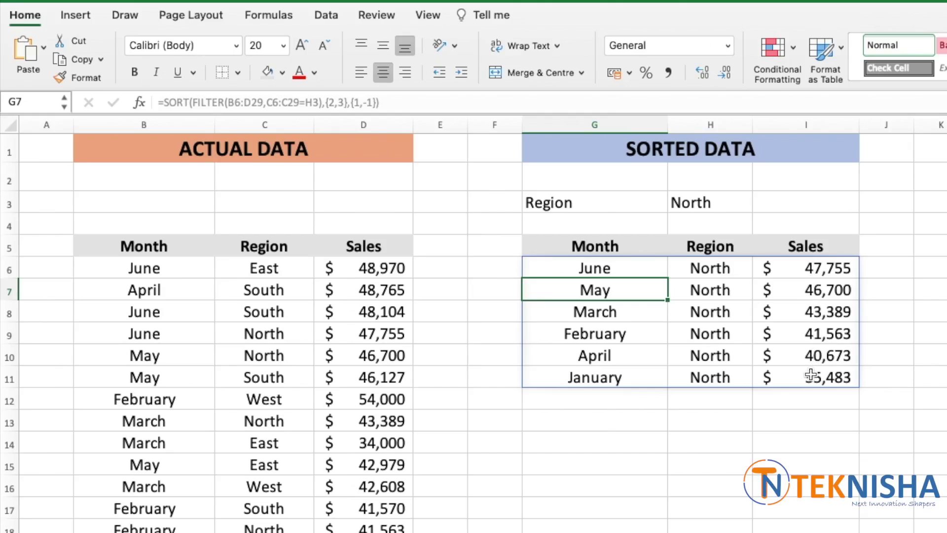
- Change the region in H3 to South, listing South's six months from April's 48,765 down
{"action": "left_click", "coordinate": [734, 200]}
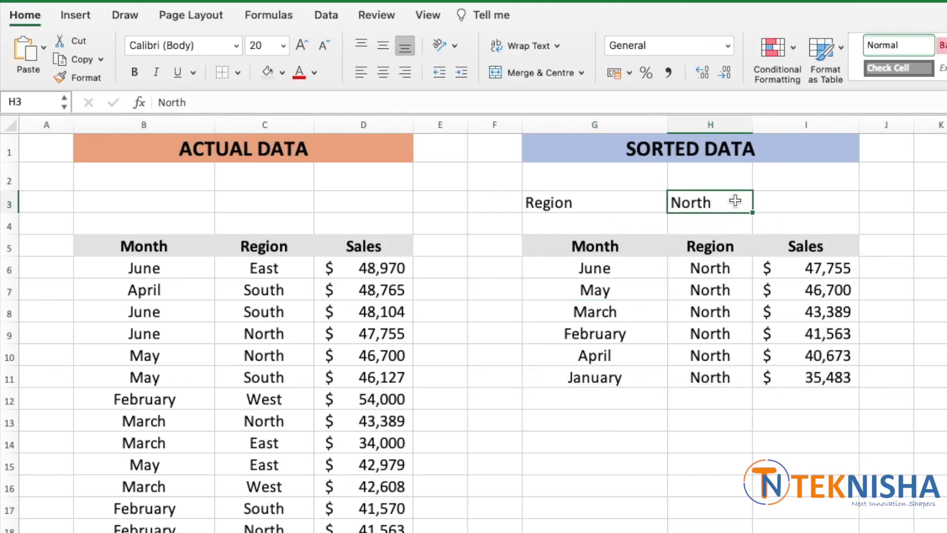
{"action": "type", "text": "South"}
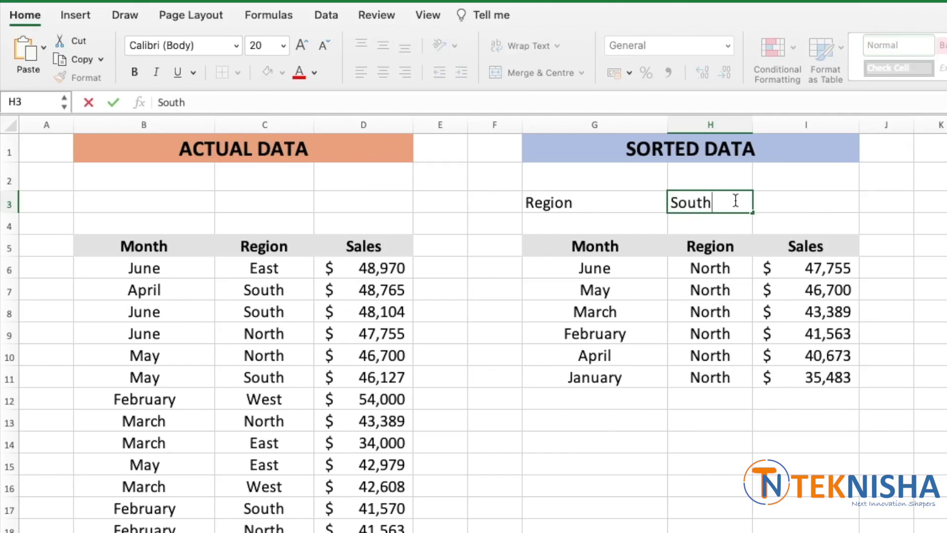
{"action": "key", "text": "Return"}
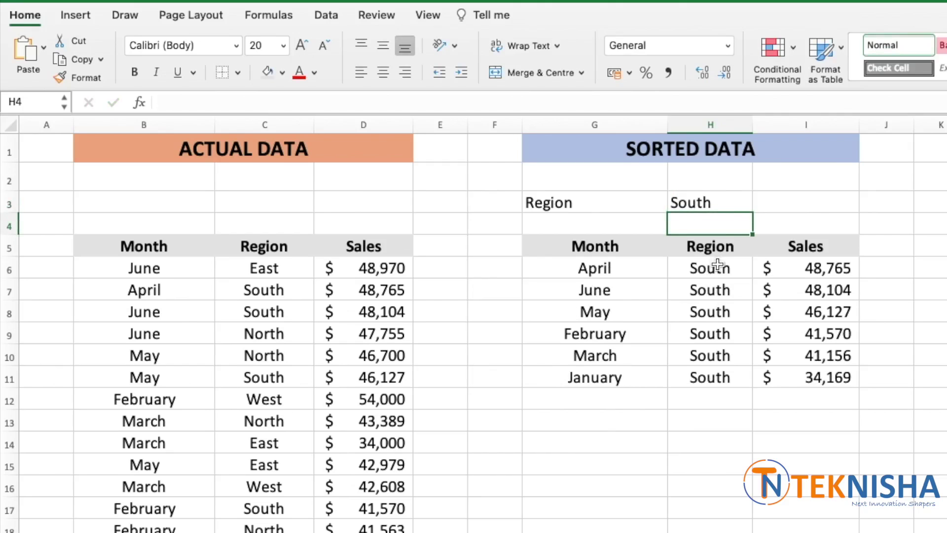